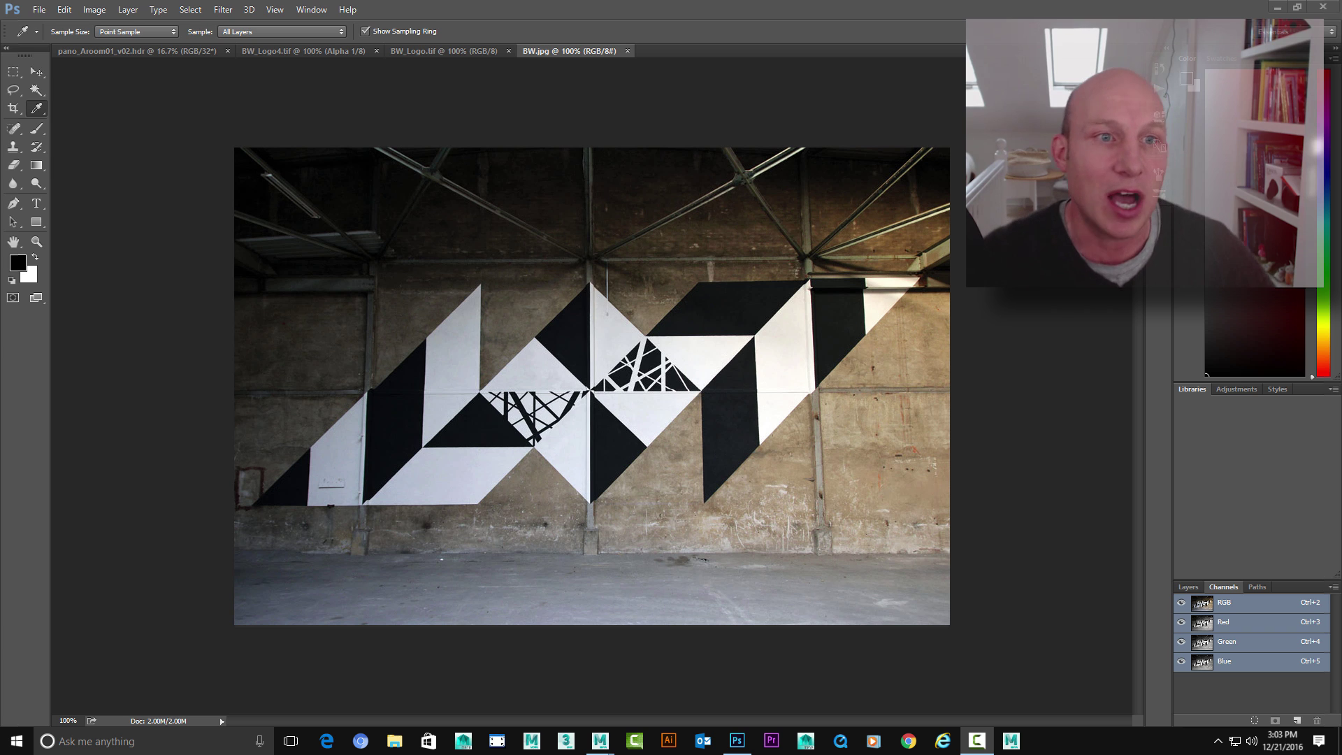
View the BW_Logo.tif artwork, and switch to Maya to look at the bare concrete wall.
left_click(447, 51)
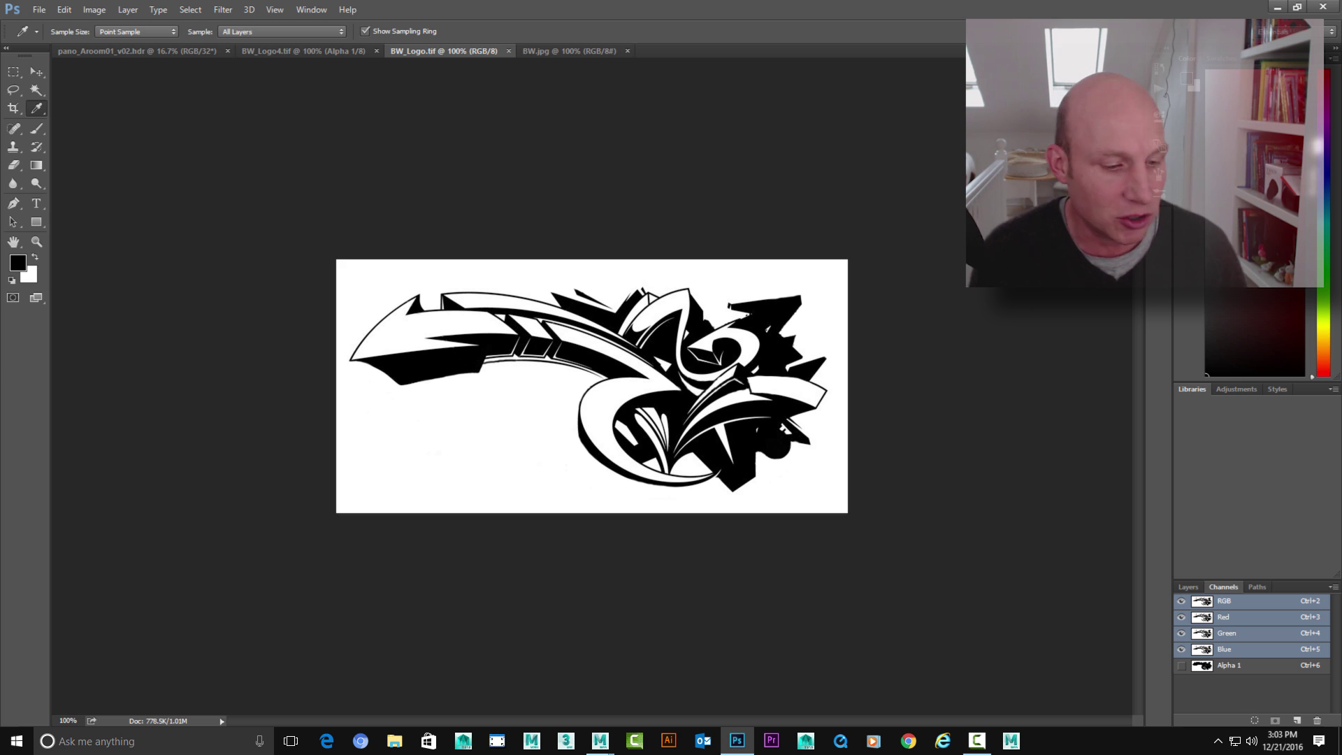
key("alt+Tab")
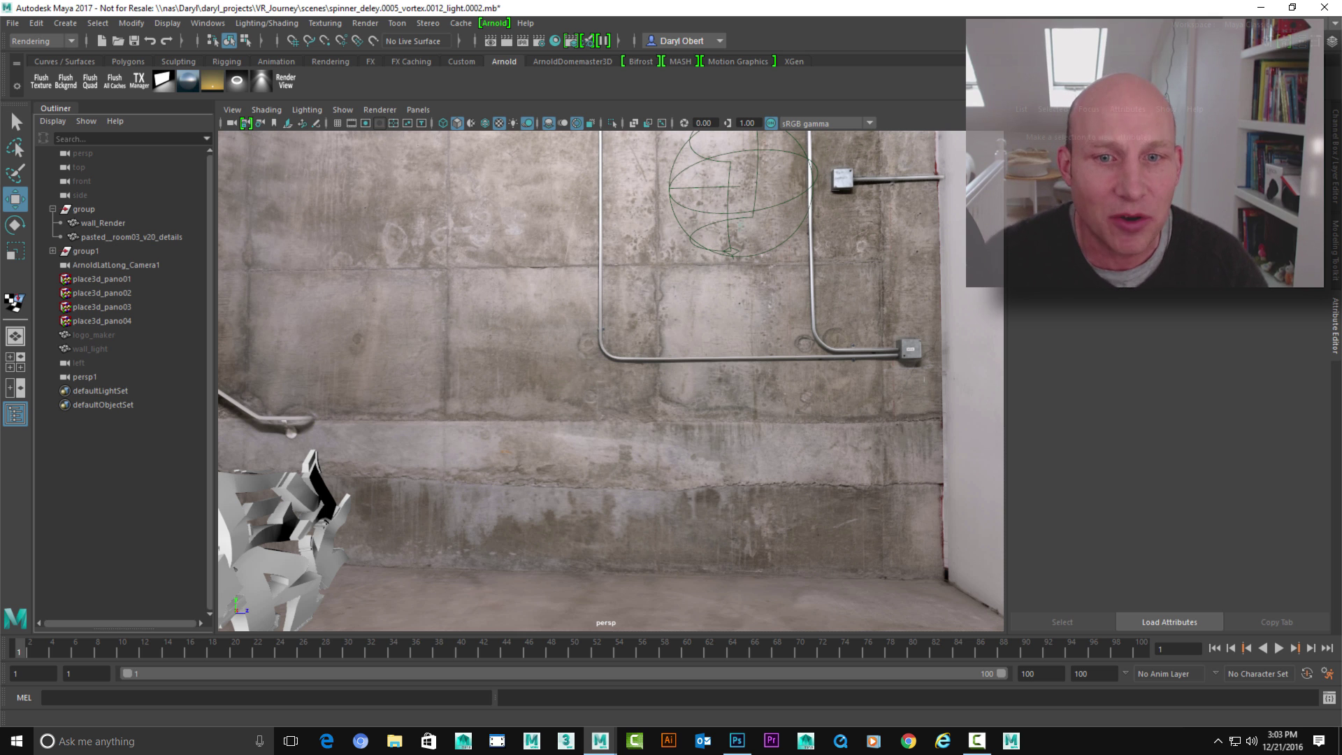
middle_click_drag(608, 377, 709, 393, "alt")
mouse_move(709, 392)
left_mouse_down("alt")
mouse_move(735, 403)
mouse_move(720, 396)
left_mouse_up("alt")
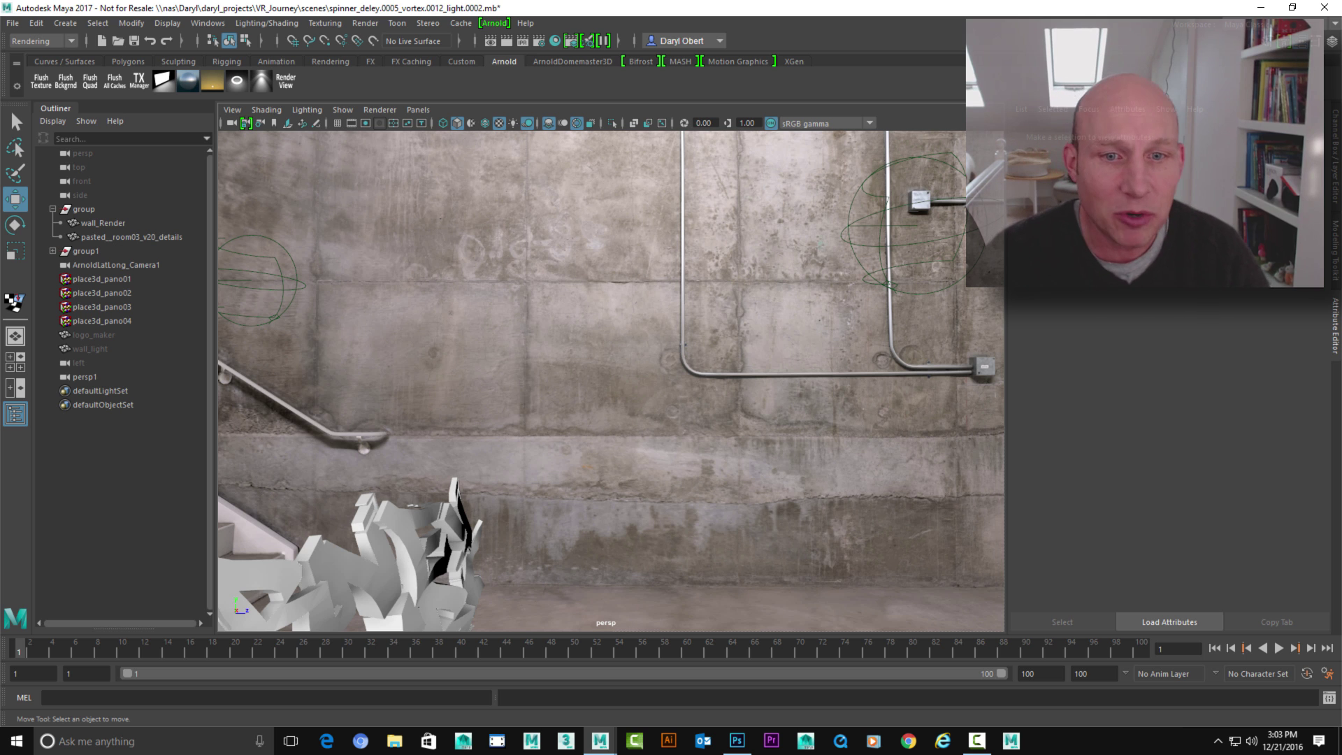
Make the second layer of the layeredTexture1 node visible so the graffiti logo is applied to the concrete wall.
key("space")
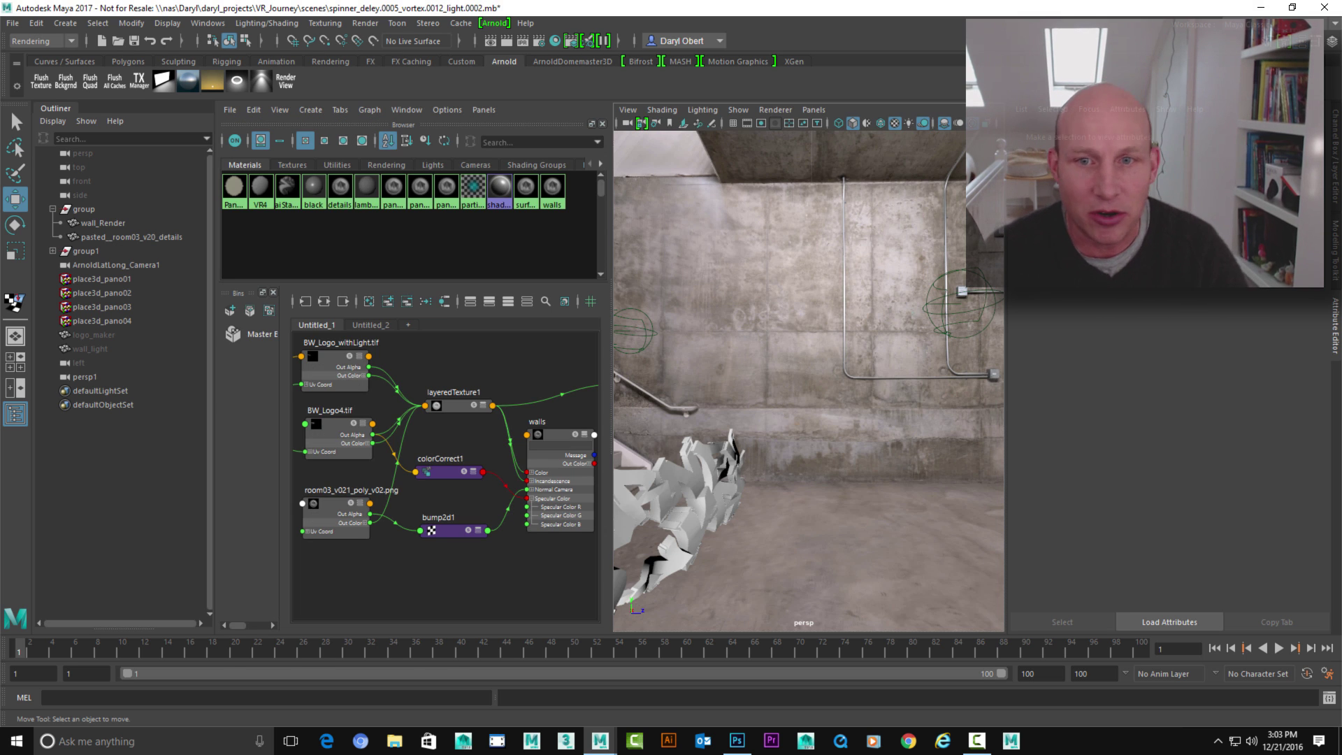
middle_click_drag(810, 343, 798, 392, "alt")
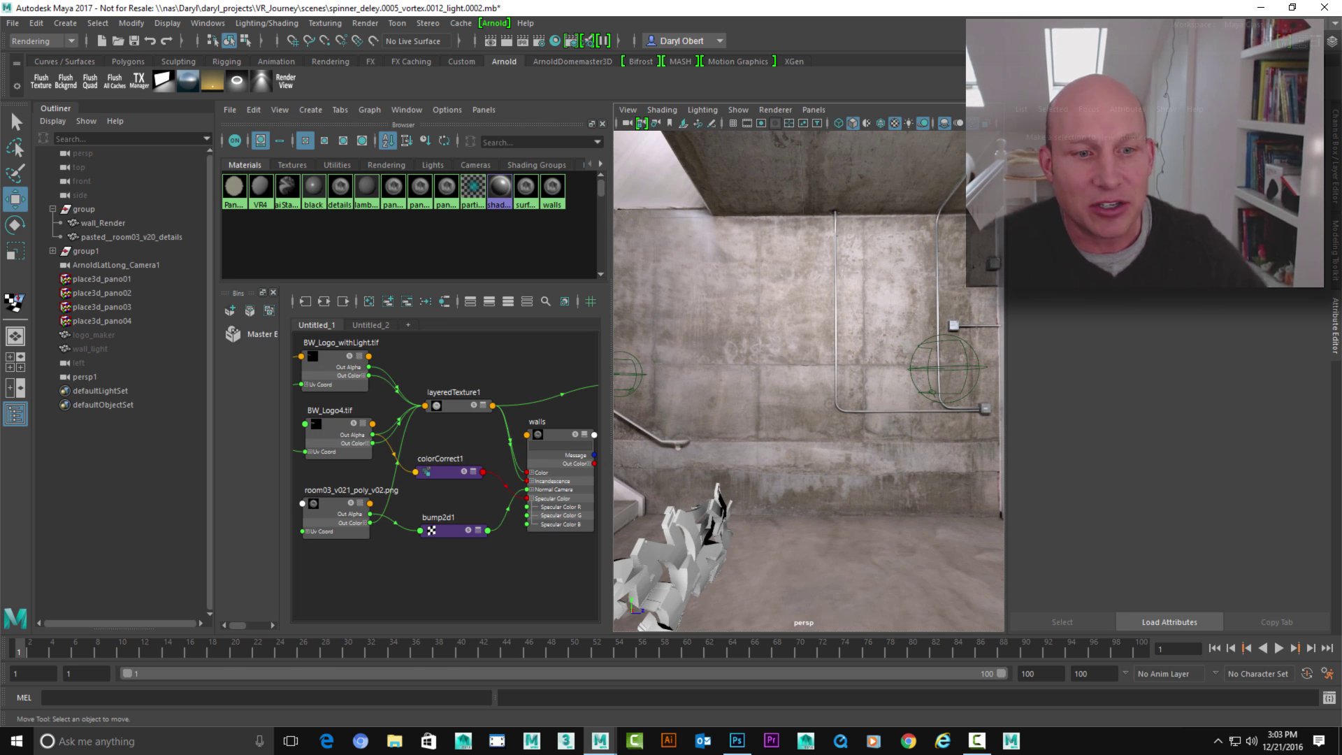
left_click(455, 406)
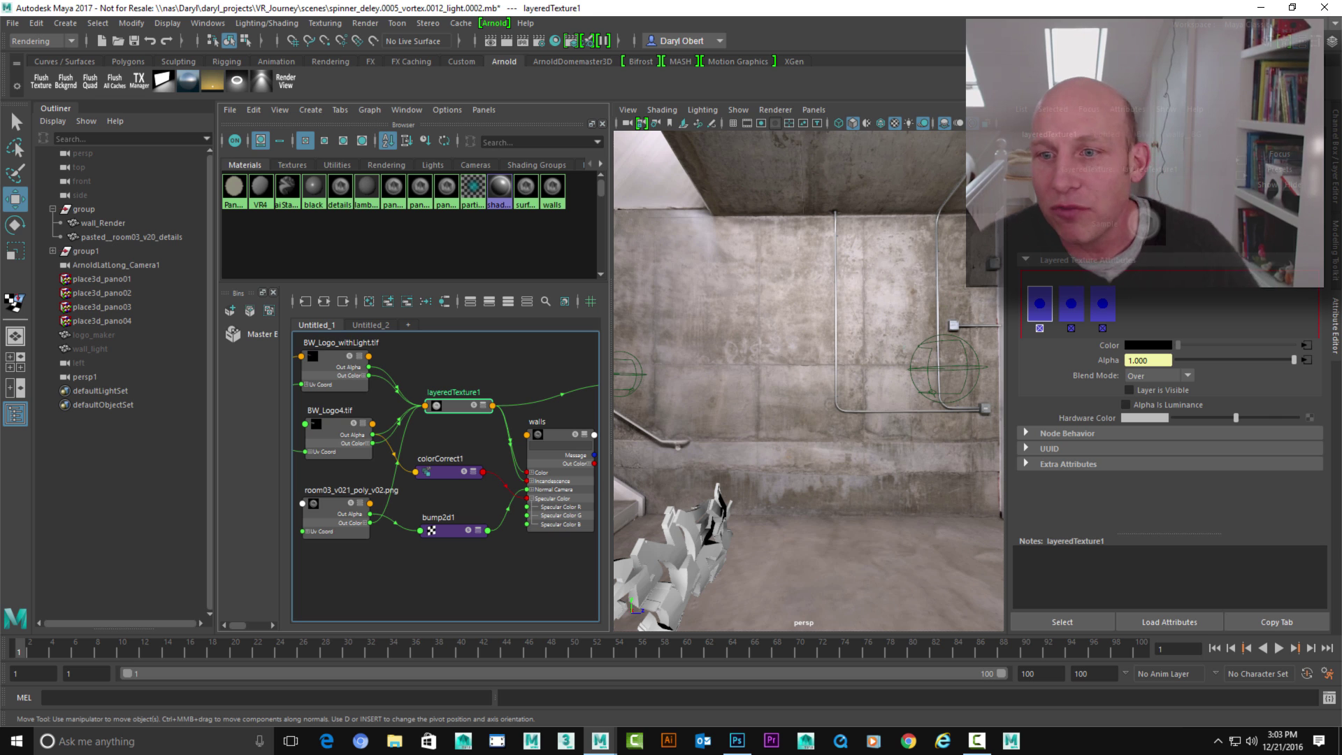
left_click(1071, 304)
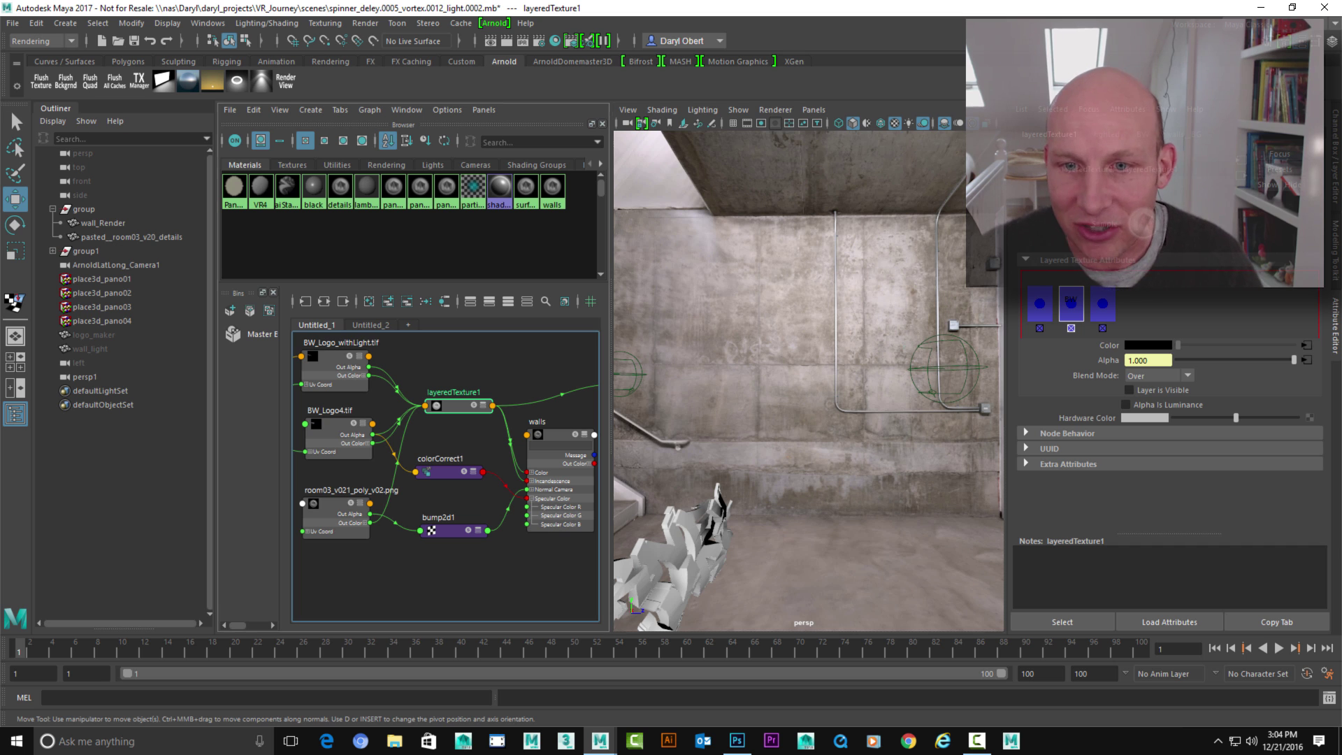
right_click_drag(803, 377, 845, 381, "alt")
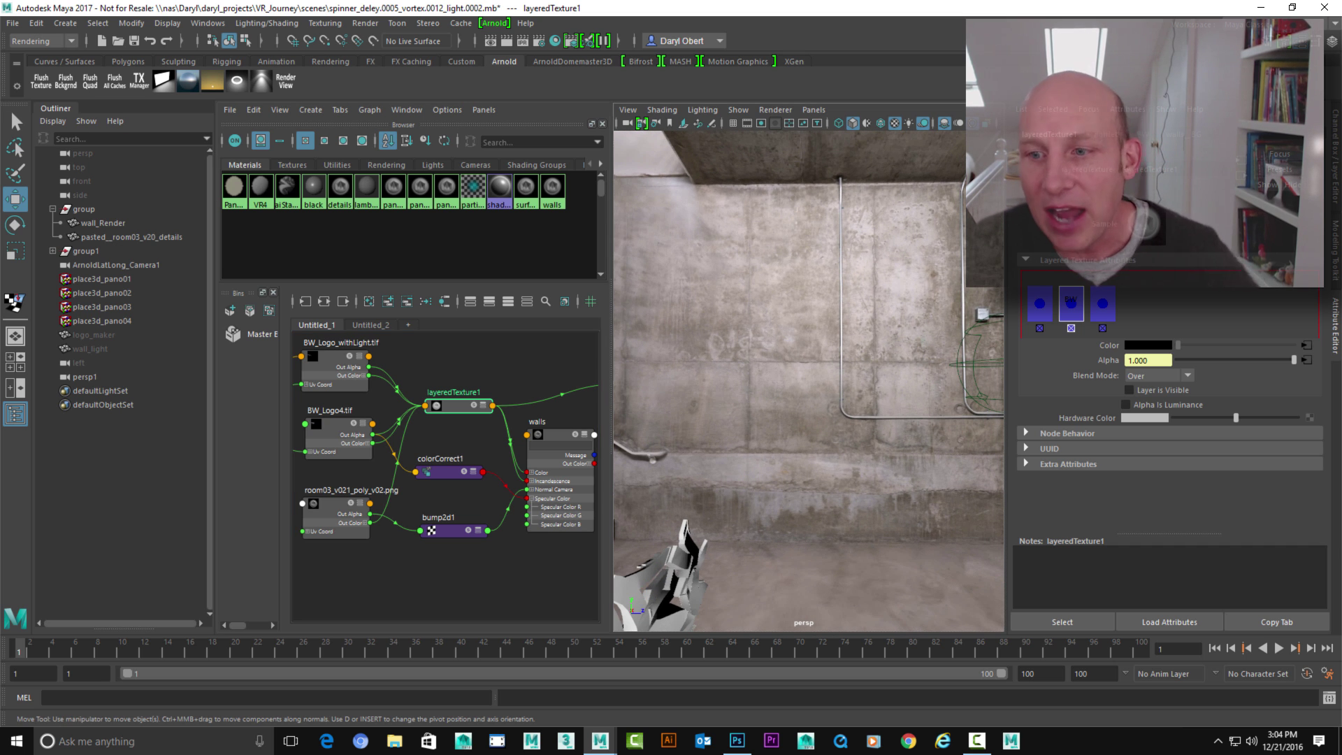
left_click(1129, 390)
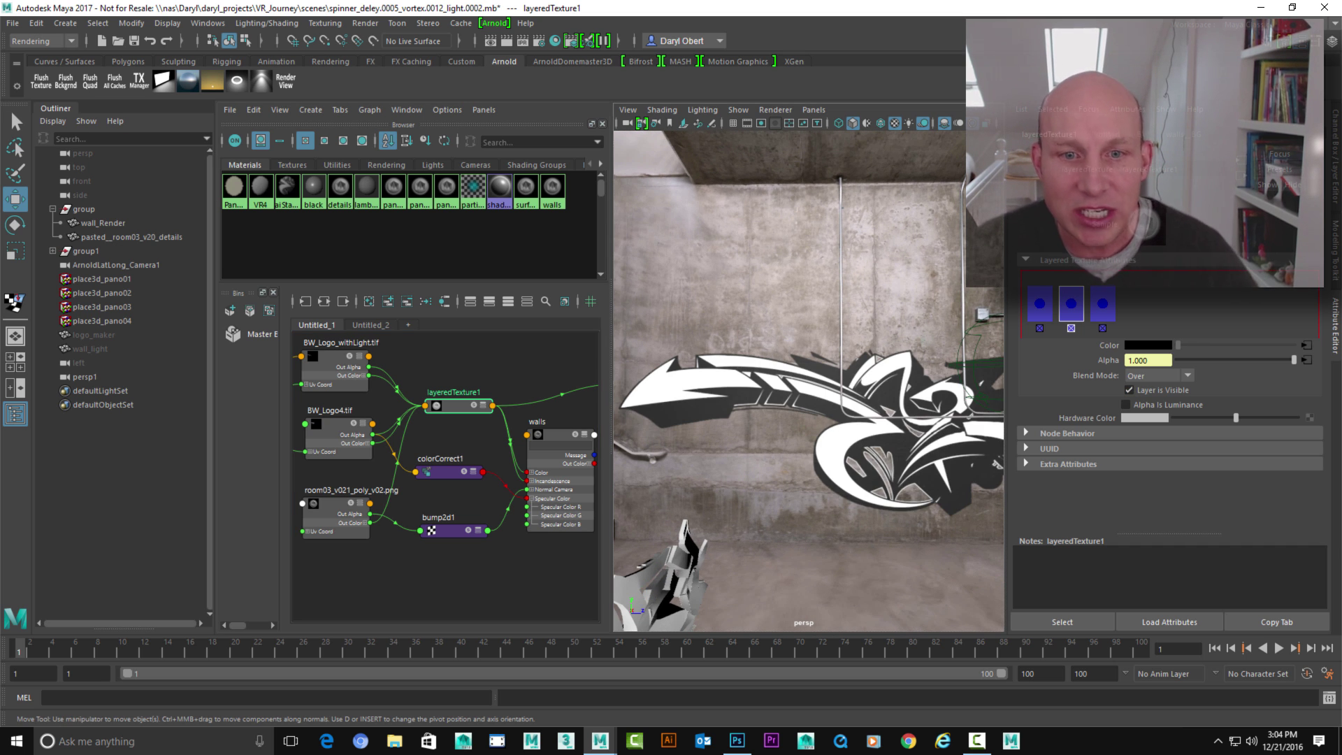
Examine the graffiti logo on the concrete wall in a full-size perspective view, from several angles and distances.
key("space")
middle_click_drag(803, 419, 708, 329, "alt")
right_click_drag(707, 328, 657, 328, "alt")
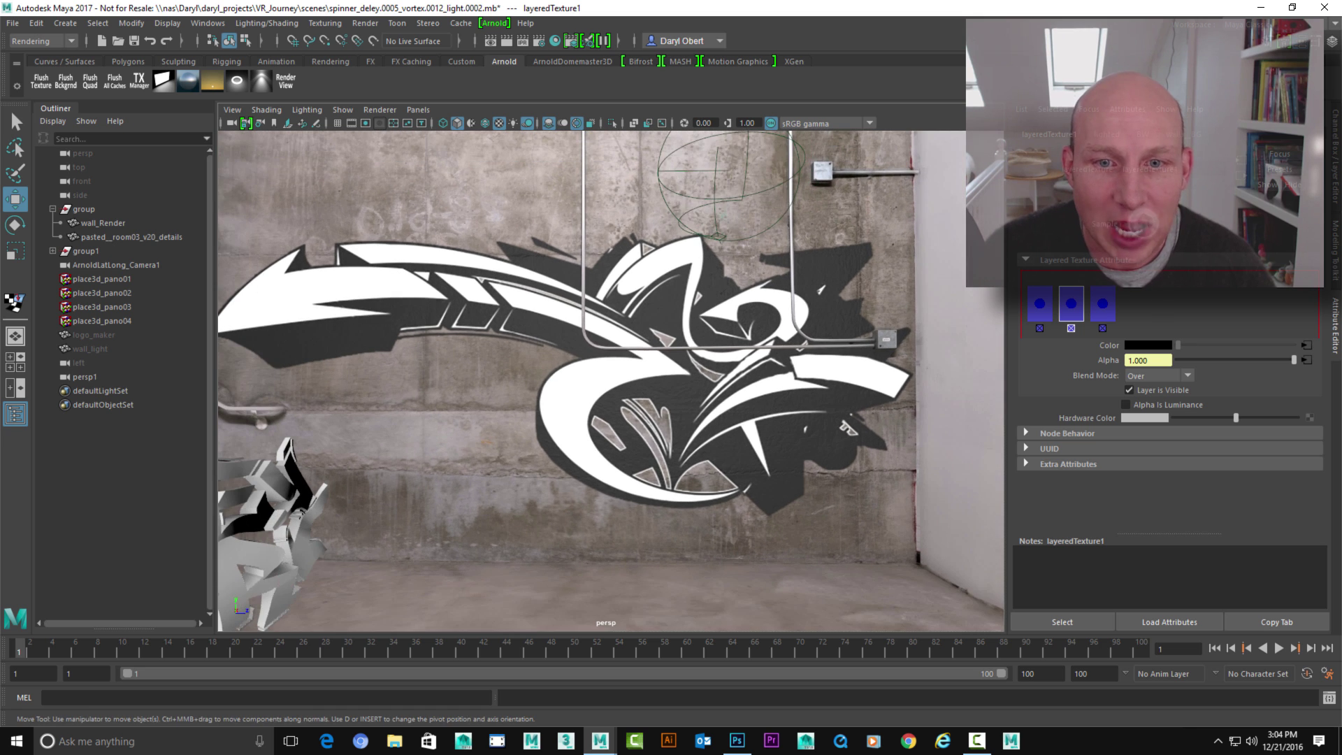
middle_click_drag(657, 329, 673, 344, "alt")
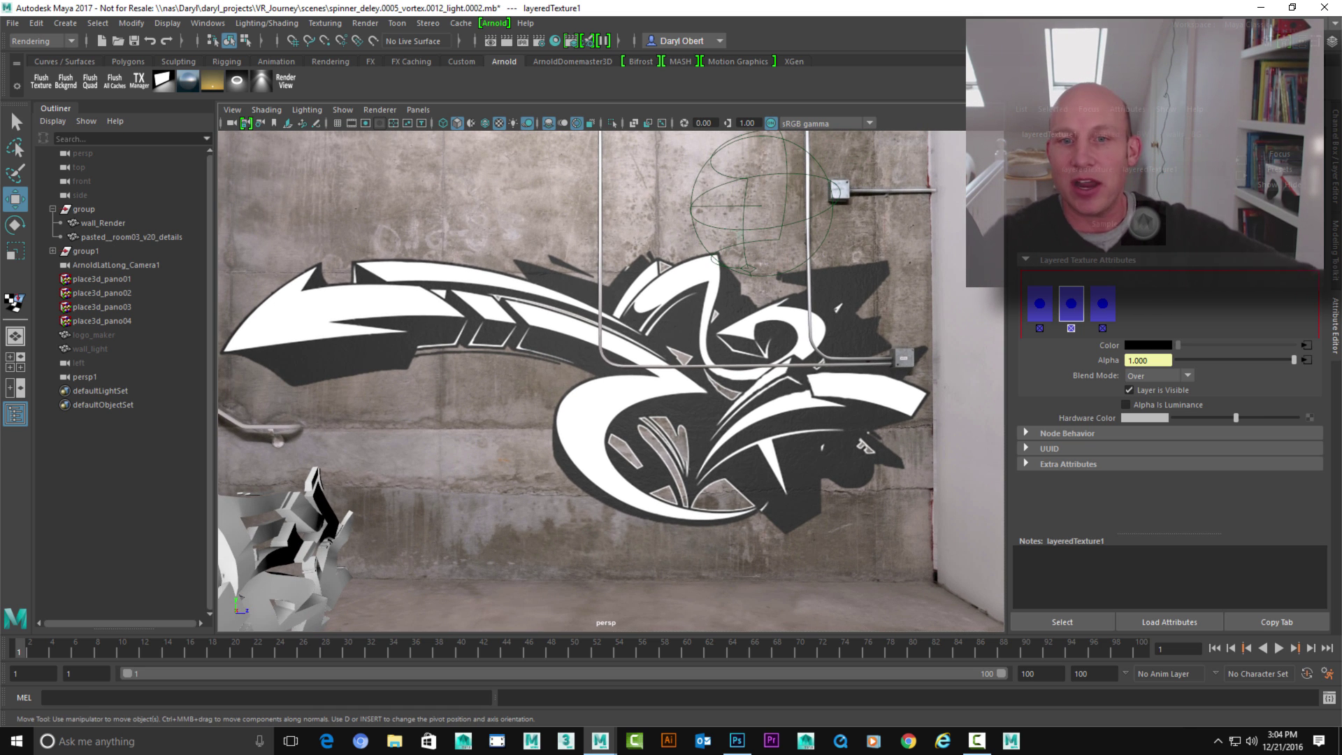
left_click_drag(650, 391, 566, 395, "alt")
middle_click_drag(567, 395, 601, 386, "alt")
right_click_drag(601, 386, 671, 386, "alt")
middle_click_drag(670, 386, 727, 439, "alt")
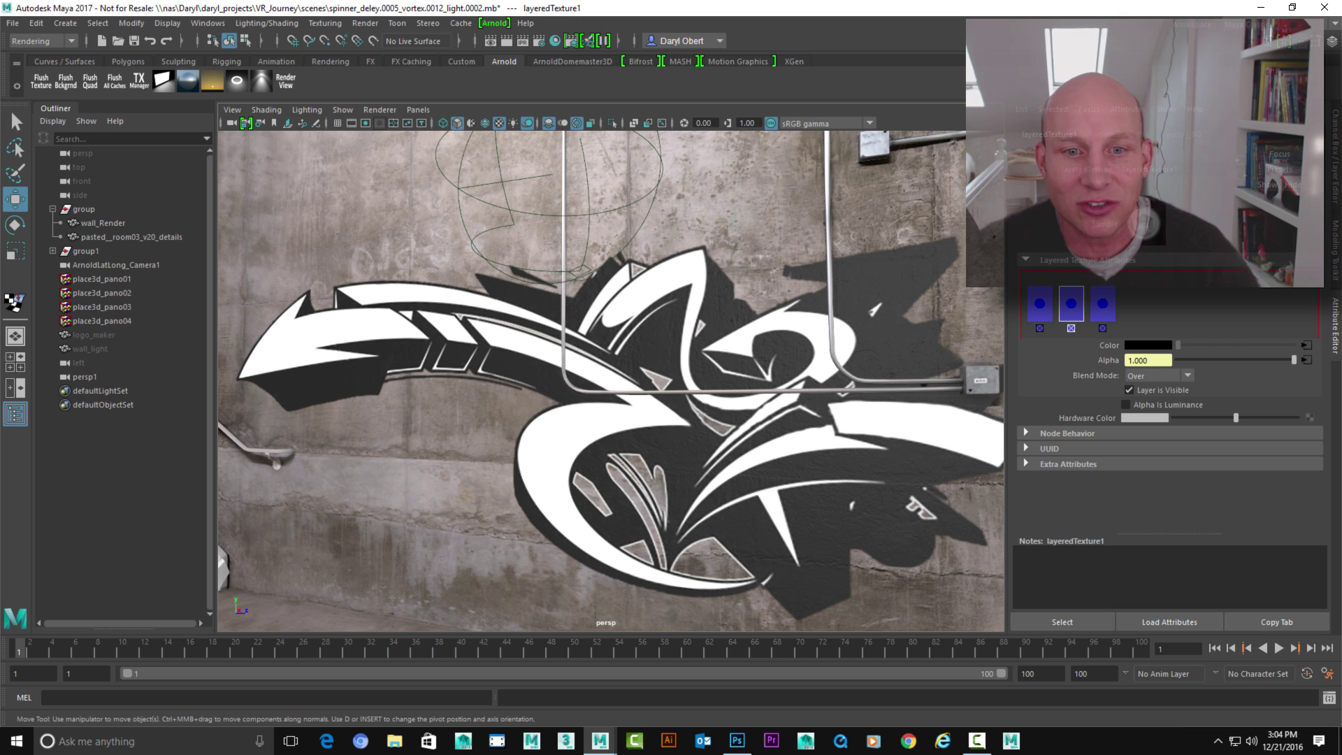
left_click_drag(671, 420, 716, 412, "alt")
middle_click_drag(717, 413, 684, 374, "alt")
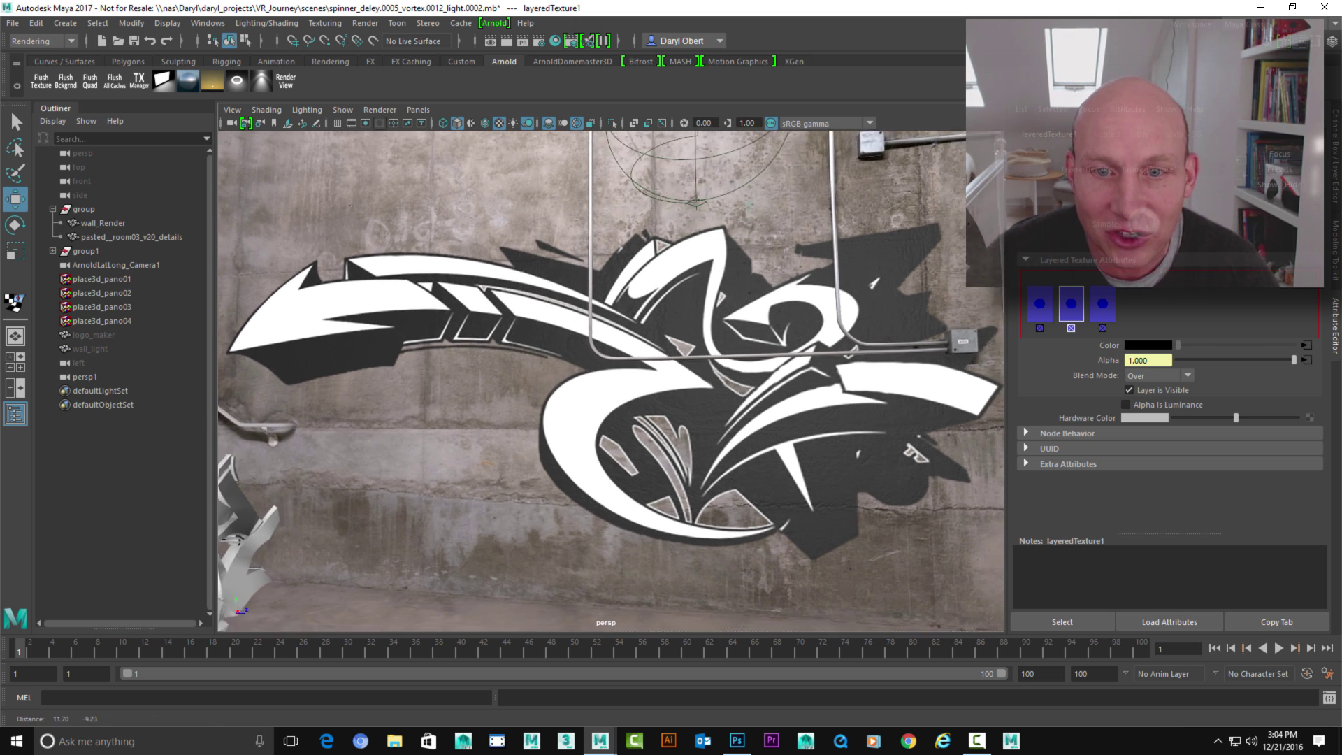
right_click_drag(685, 374, 751, 377, "alt")
mouse_move(751, 377)
left_mouse_down("alt")
mouse_move(713, 391)
mouse_move(698, 381)
mouse_move(730, 377)
left_mouse_up("alt")
middle_click_drag(629, 378, 762, 392, "alt")
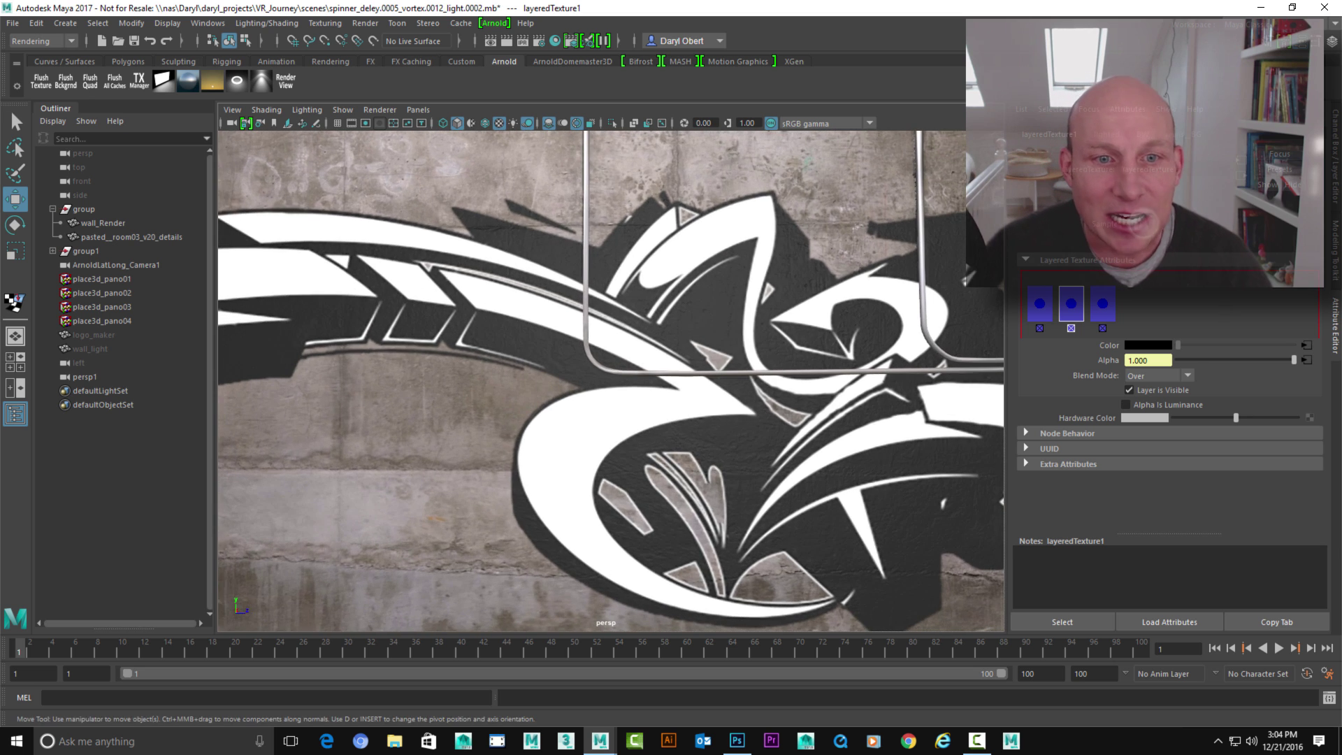
right_click_drag(762, 391, 705, 392, "alt")
left_click_drag(706, 392, 754, 396, "alt")
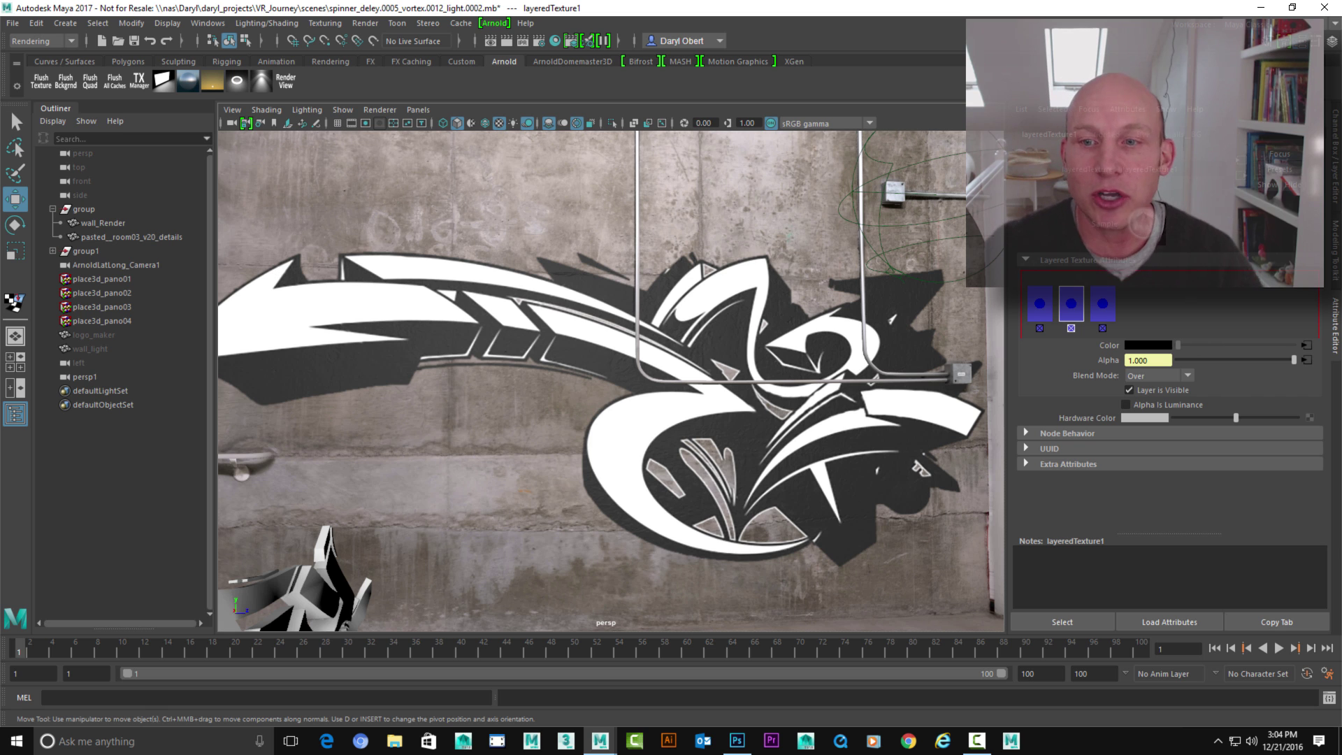
right_click_drag(755, 397, 734, 397, "alt")
Make the first layer of layeredTexture1 visible, toggling it off and on to compare the lighting on the logo.
left_click(1040, 305)
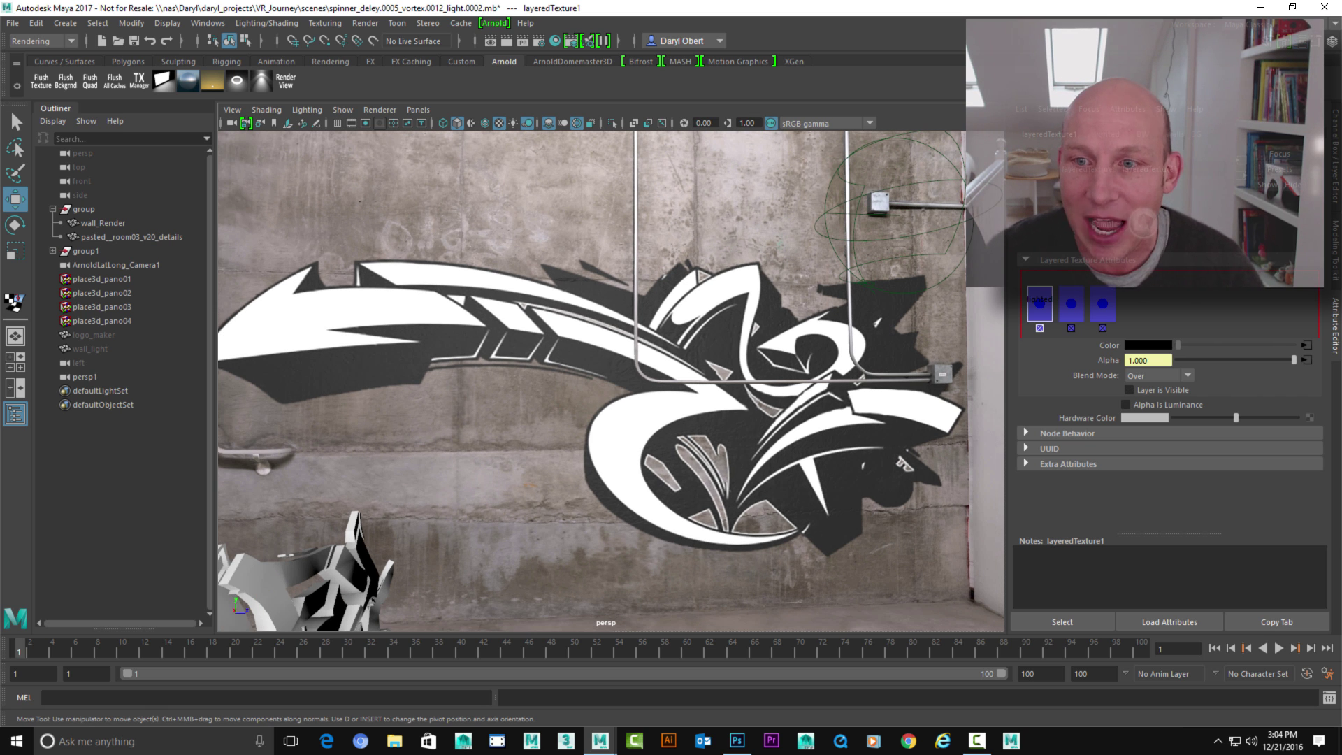
middle_click_drag(734, 391, 750, 394, "alt")
right_click_drag(751, 393, 740, 394, "alt")
left_click(1129, 390)
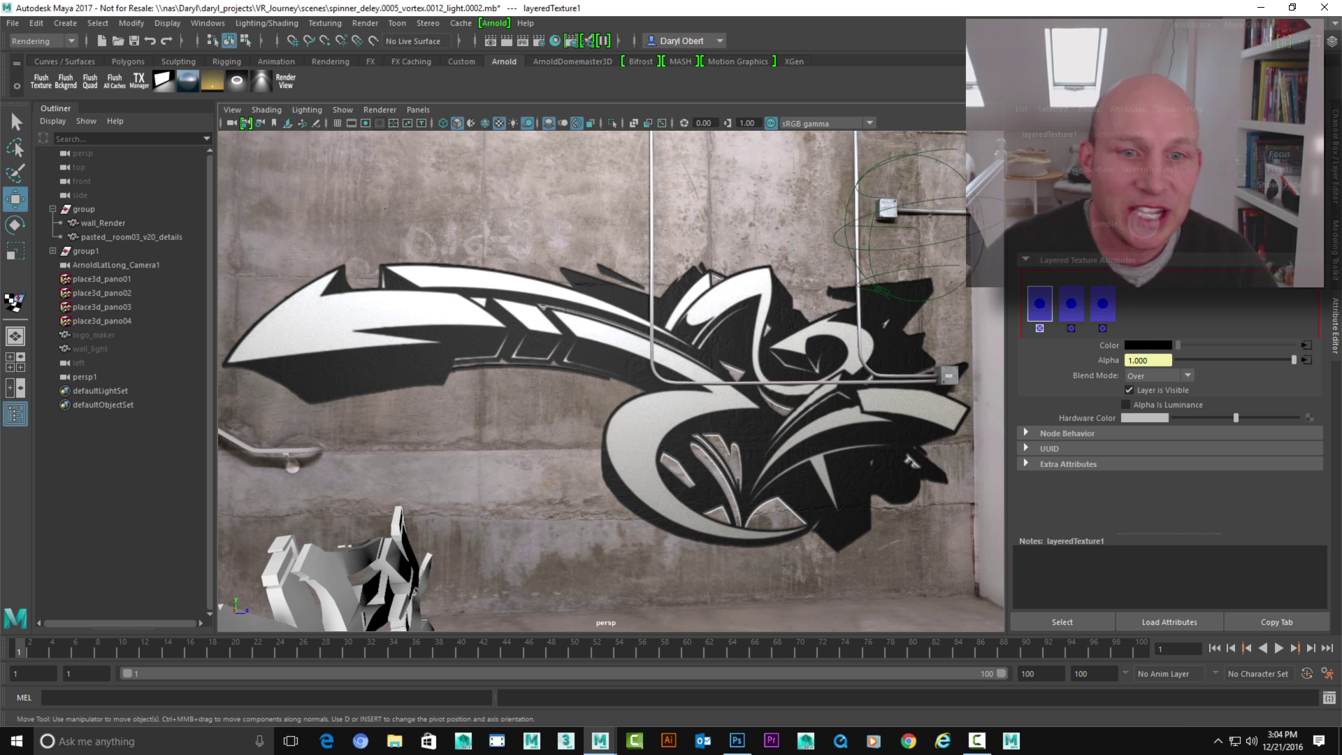
mouse_move(629, 384)
left_mouse_down("alt")
mouse_move(598, 383)
mouse_move(631, 386)
mouse_move(621, 378)
left_mouse_up("alt")
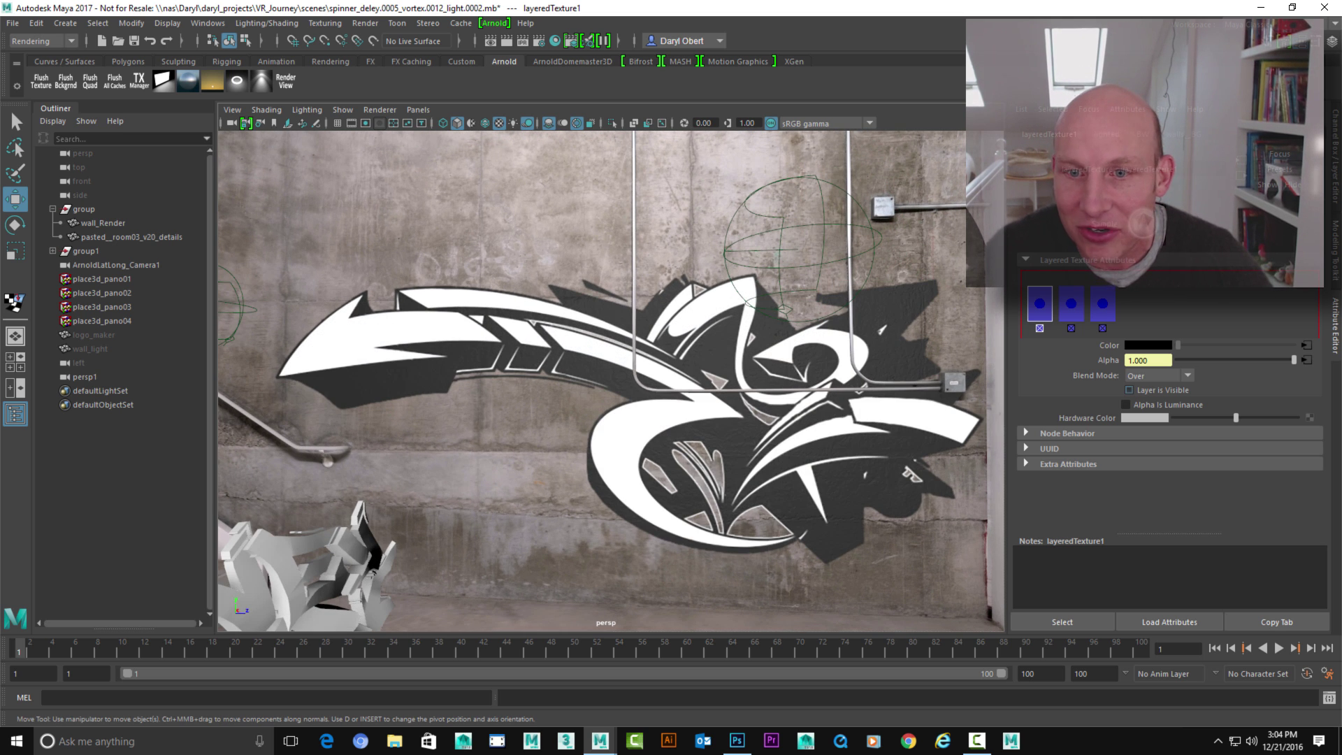
left_click(1129, 390)
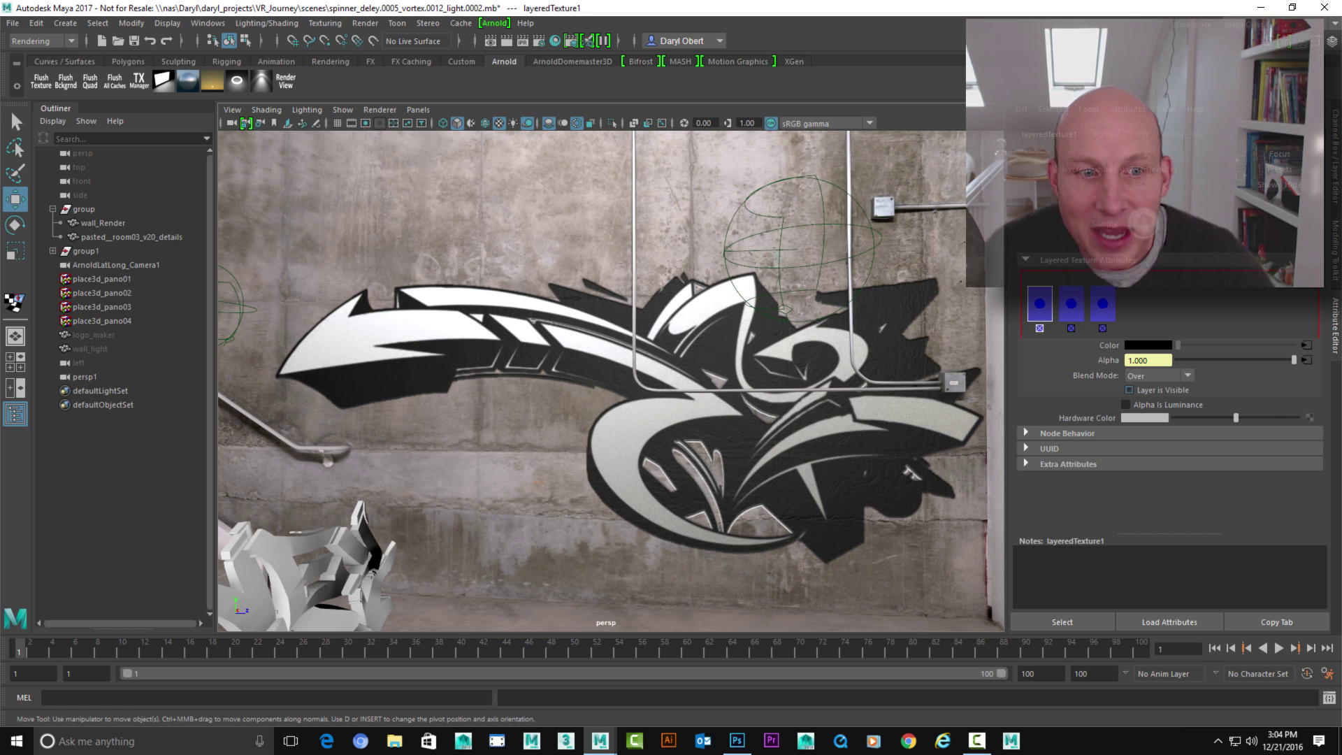
left_click(1128, 390)
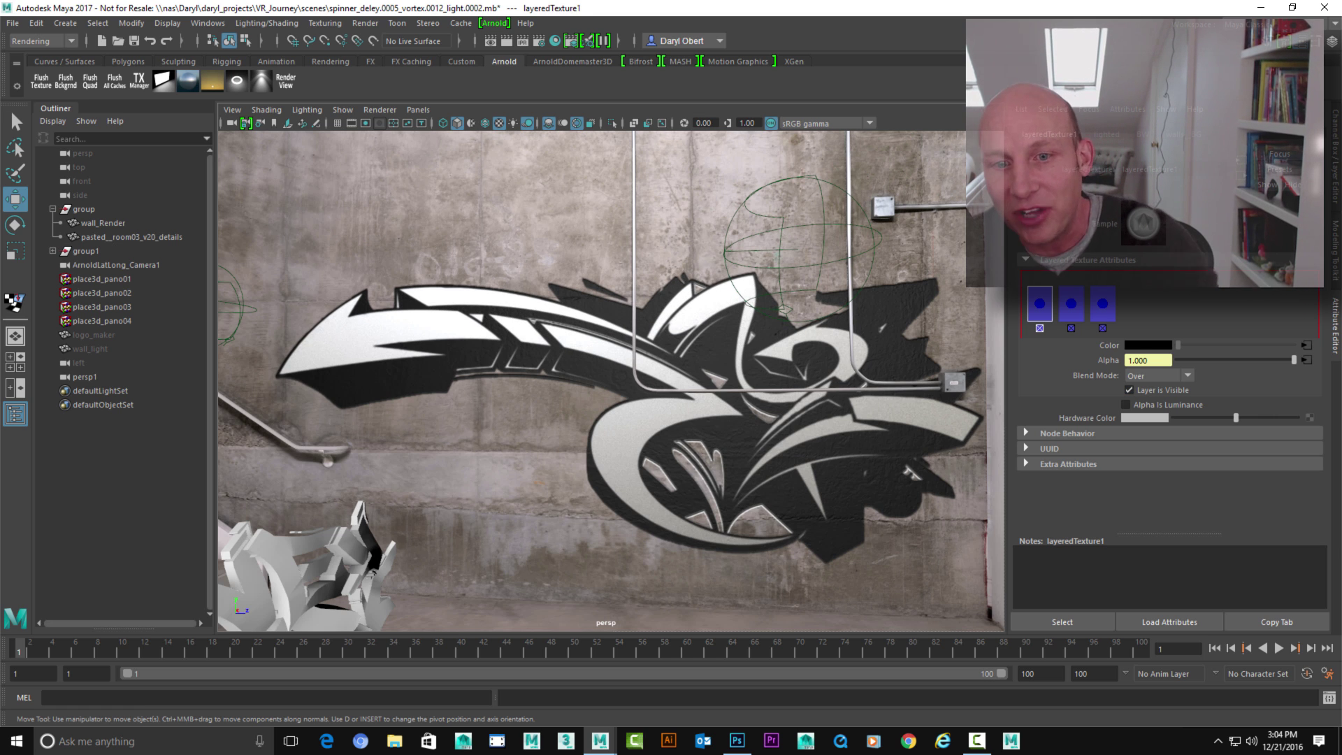
Hide the group that contains the wall_Render and room detail geometry.
left_click_drag(608, 380, 646, 385, "alt")
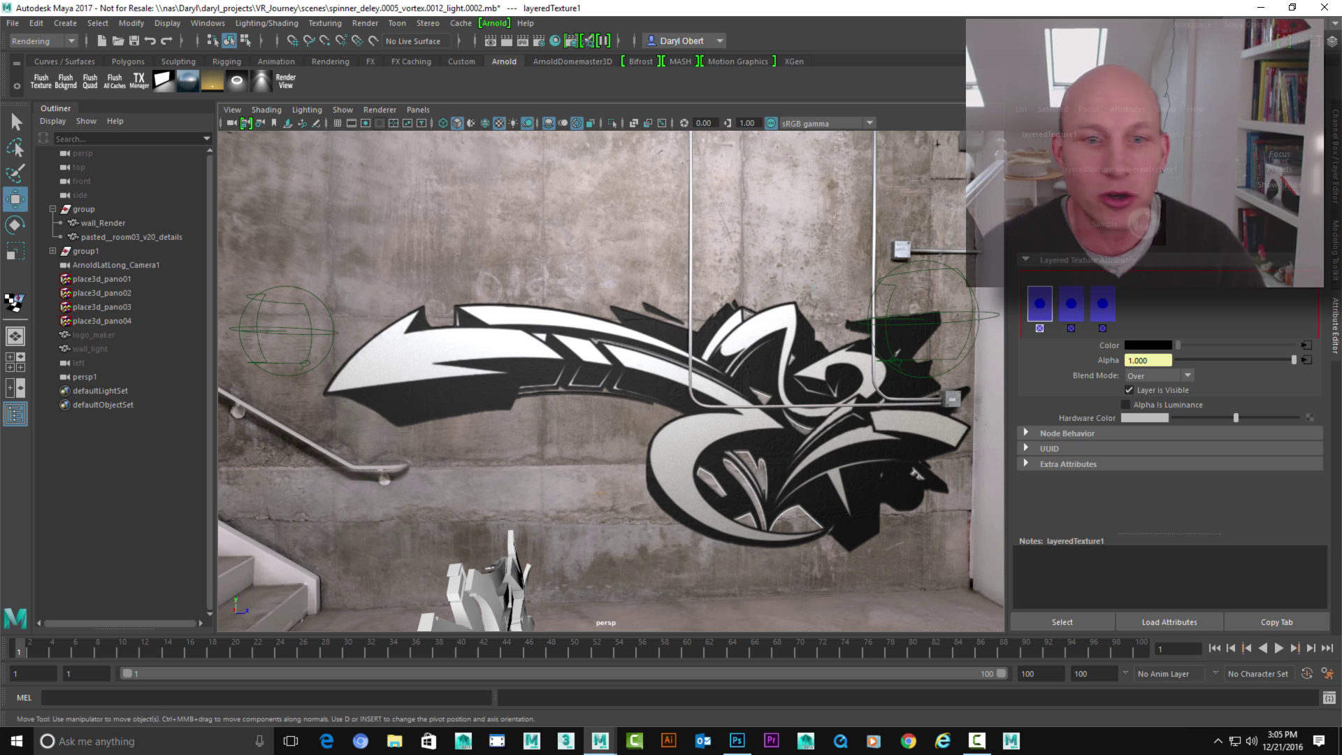
left_click_drag(629, 392, 588, 398, "alt")
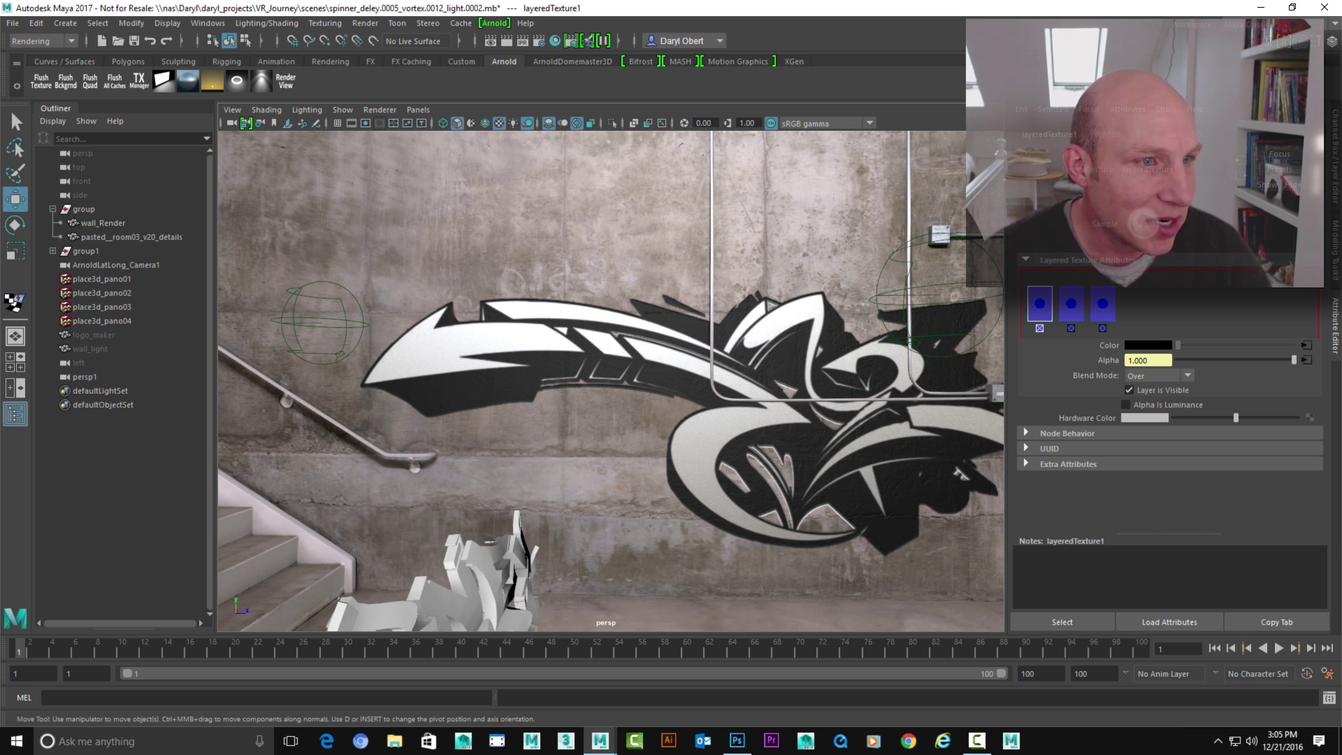
left_click(84, 209)
key("h")
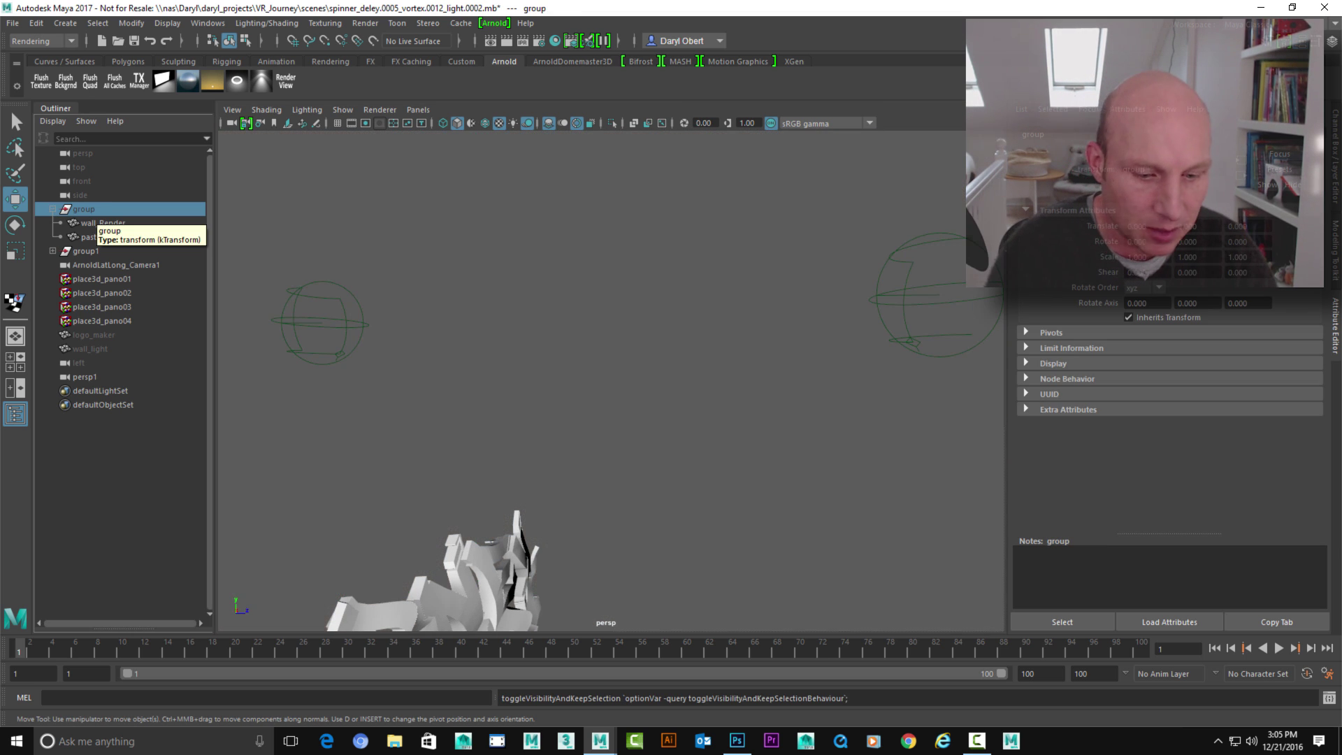
Add an Arnold SkyDome light around the 3D JOURNEY TO VR lettering.
left_click_drag(629, 377, 391, 412, "alt")
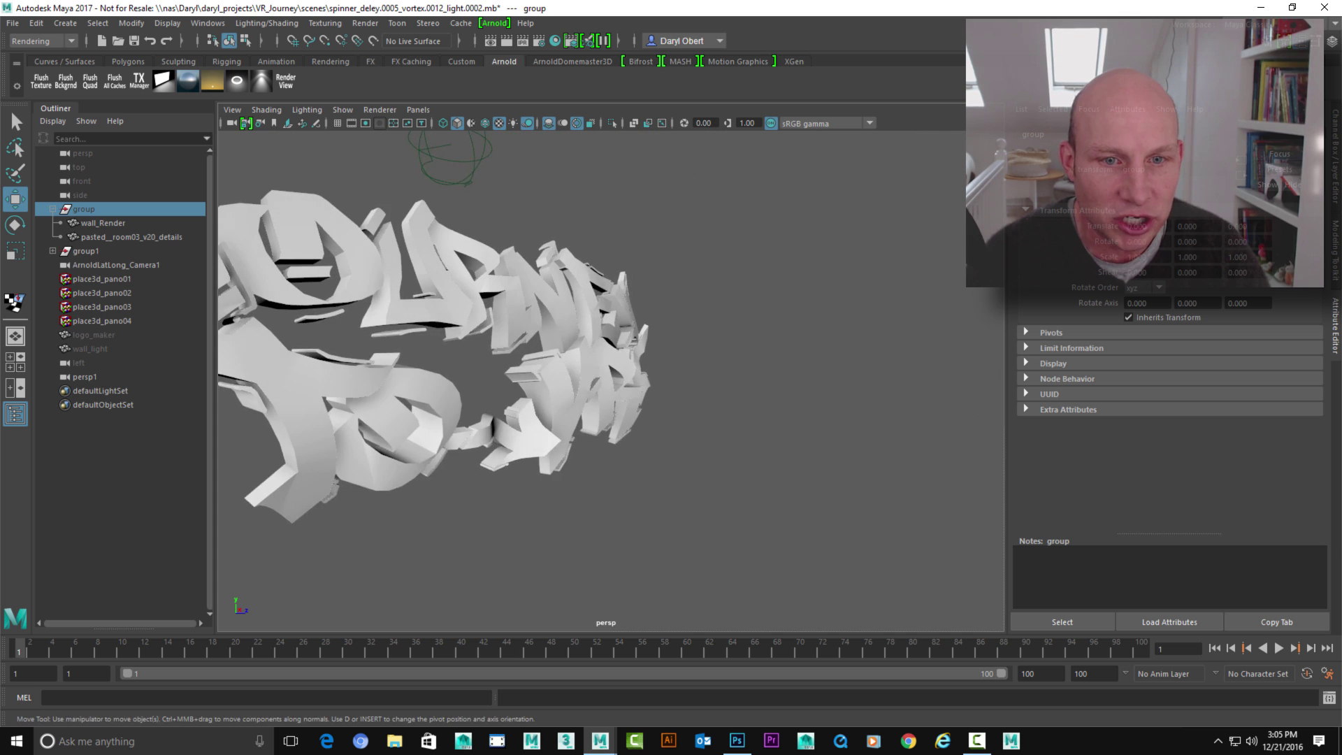
middle_click_drag(392, 413, 455, 511, "alt")
right_click_drag(740, 314, 675, 298, "alt")
key("space")
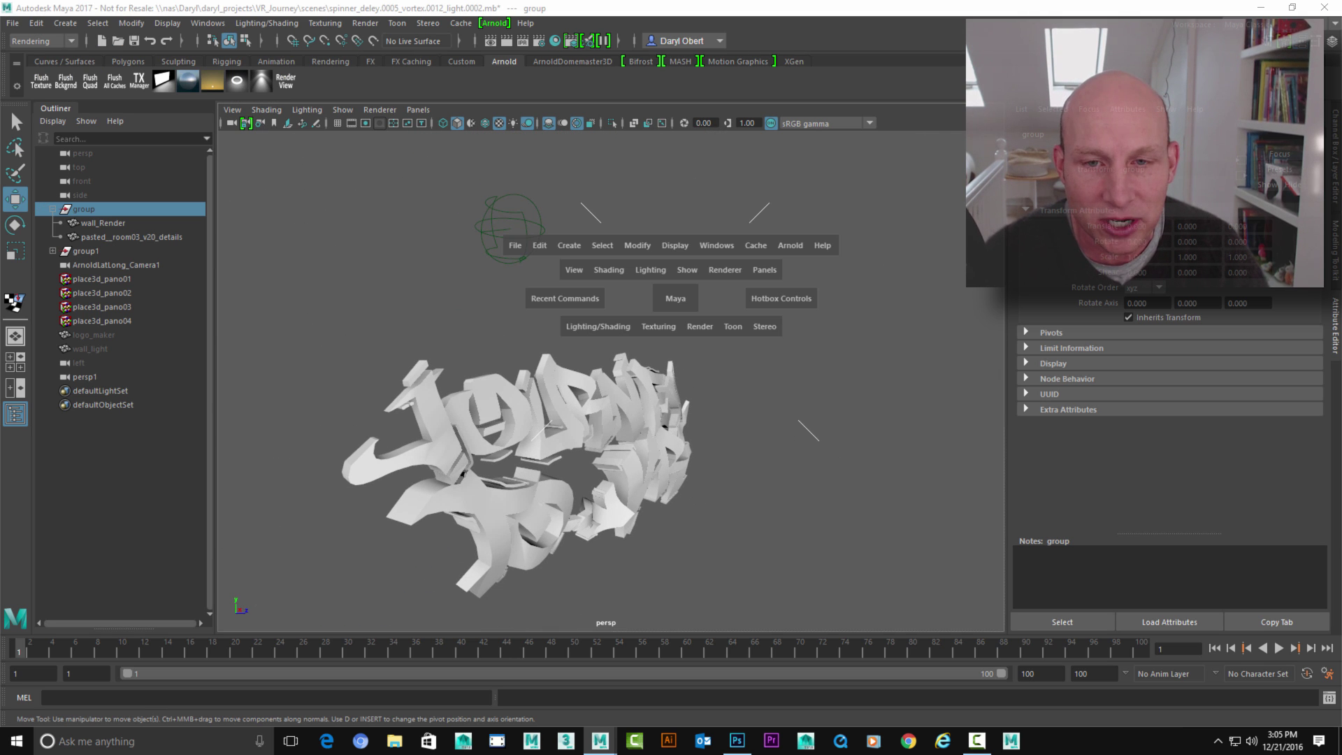
left_click_drag(675, 299, 747, 308, "alt")
right_click_drag(747, 307, 685, 302, "alt")
left_click_drag(685, 302, 615, 293, "alt")
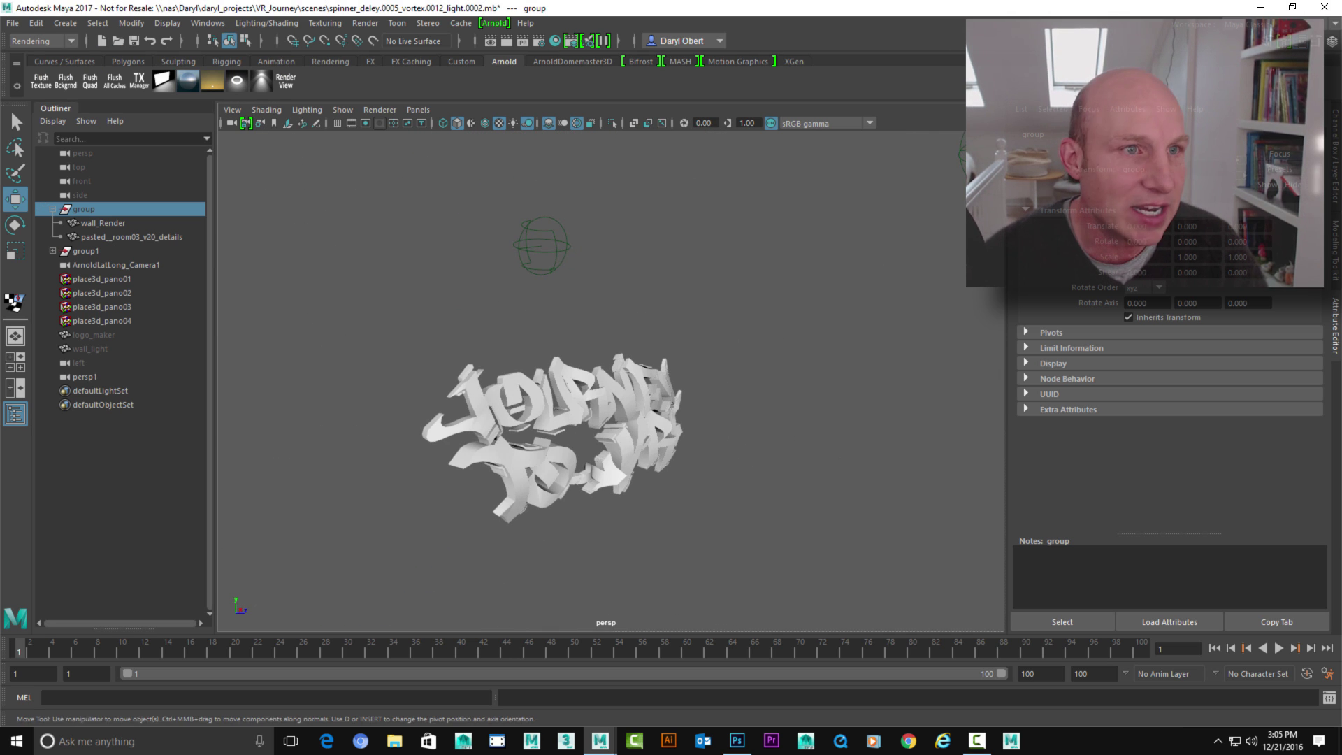
left_click(187, 80)
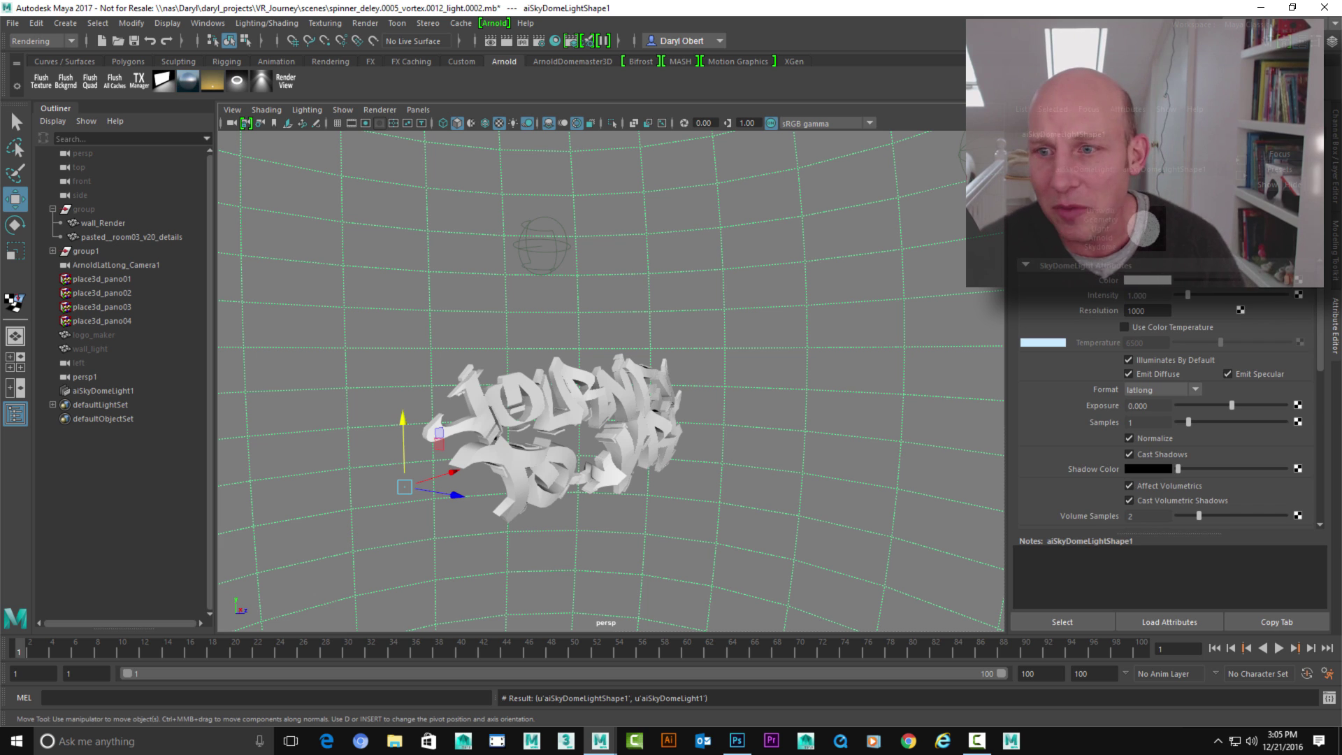
mouse_move(615, 364)
left_mouse_down("alt")
mouse_move(584, 342)
mouse_move(629, 342)
left_mouse_up("alt")
right_click_drag(629, 343, 705, 350, "alt")
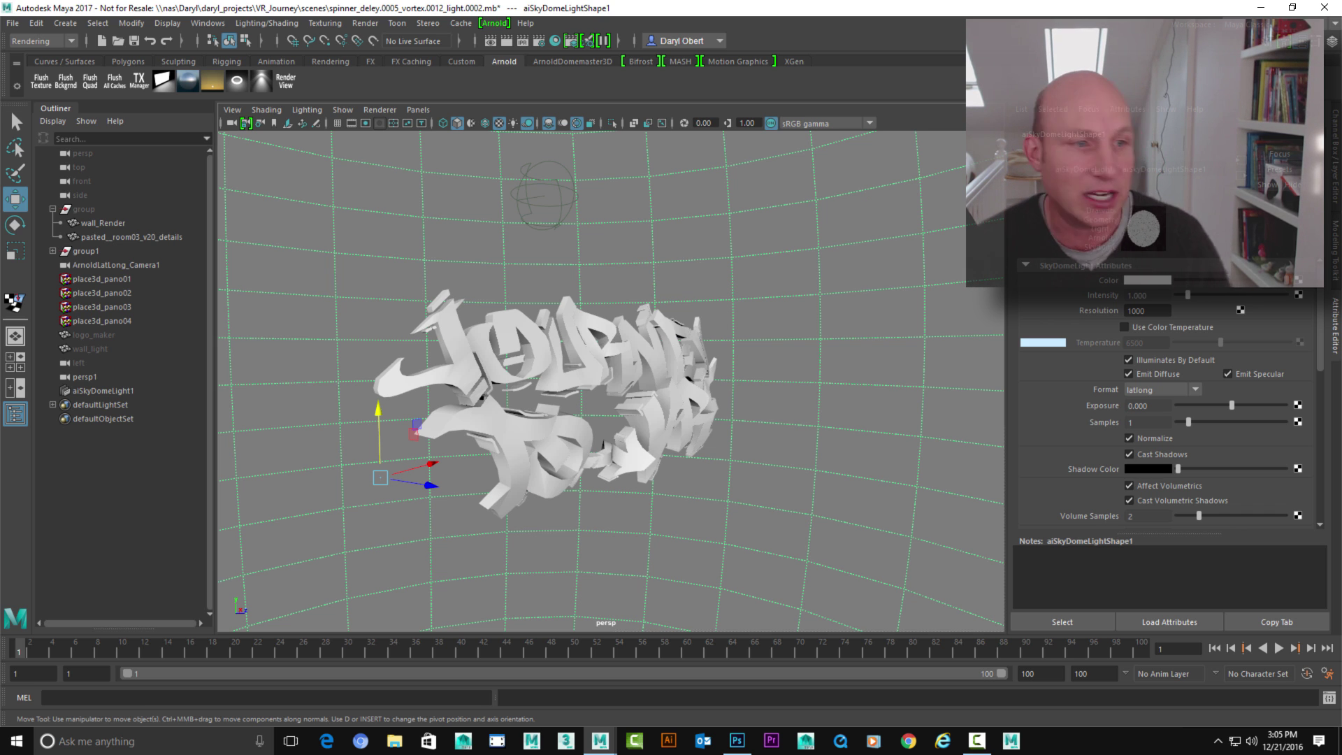
Connect the pano_Aroom01_v02.hdr texture from the Untitled_2 node graph to the sky dome light's color.
key("space")
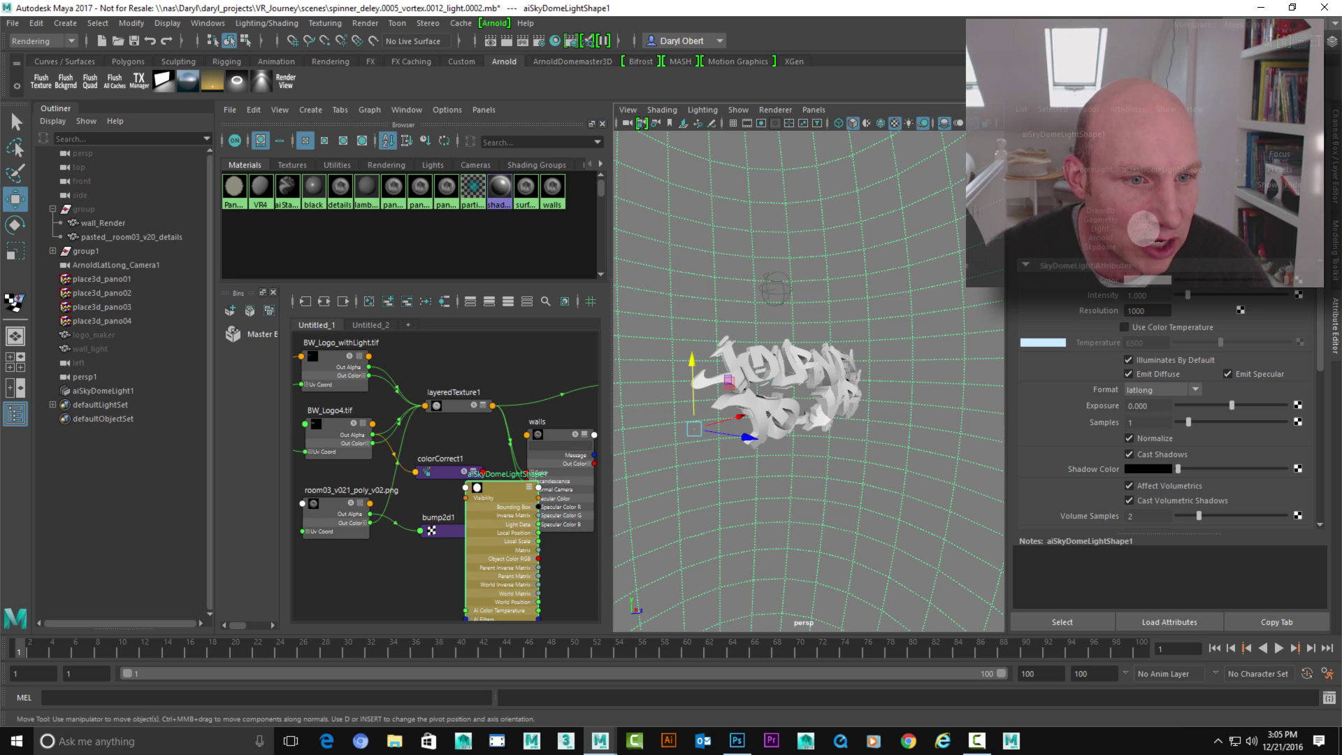
left_click(371, 325)
middle_click_drag(433, 524, 454, 534, "alt")
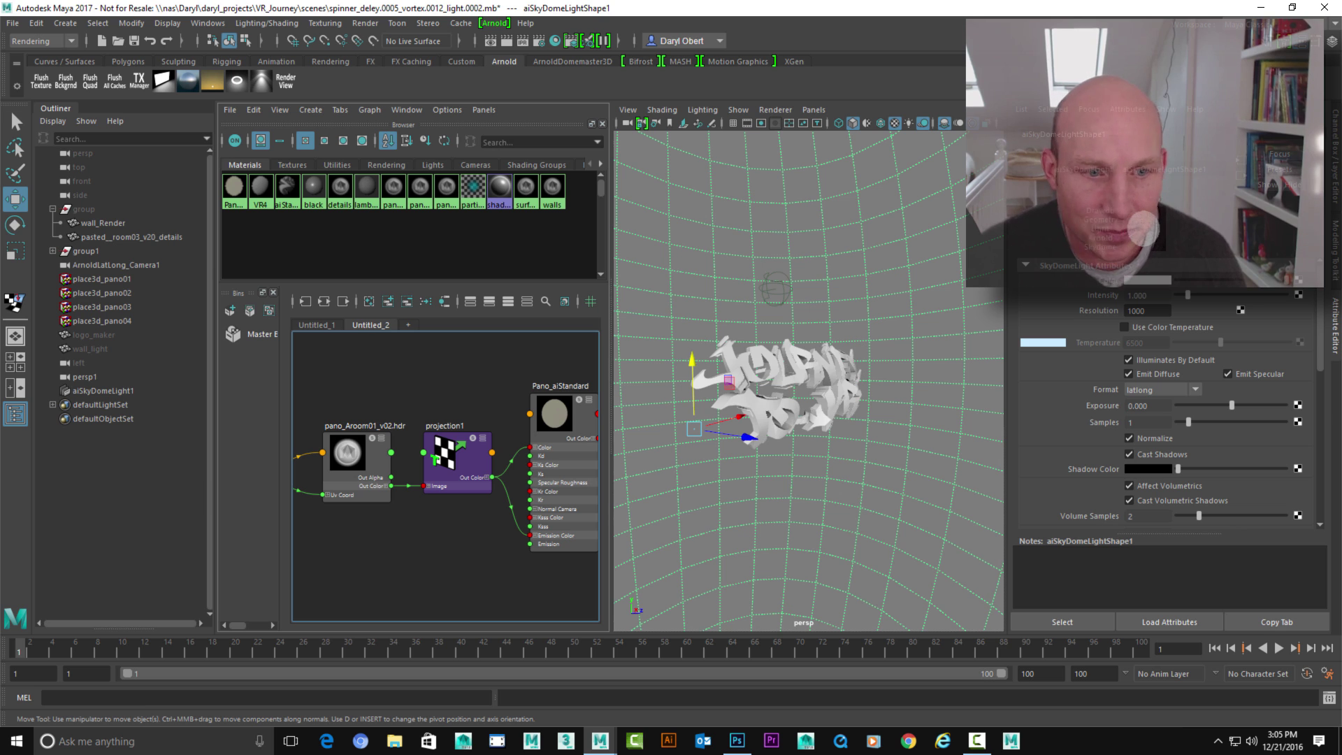
middle_click_drag(692, 377, 1146, 311)
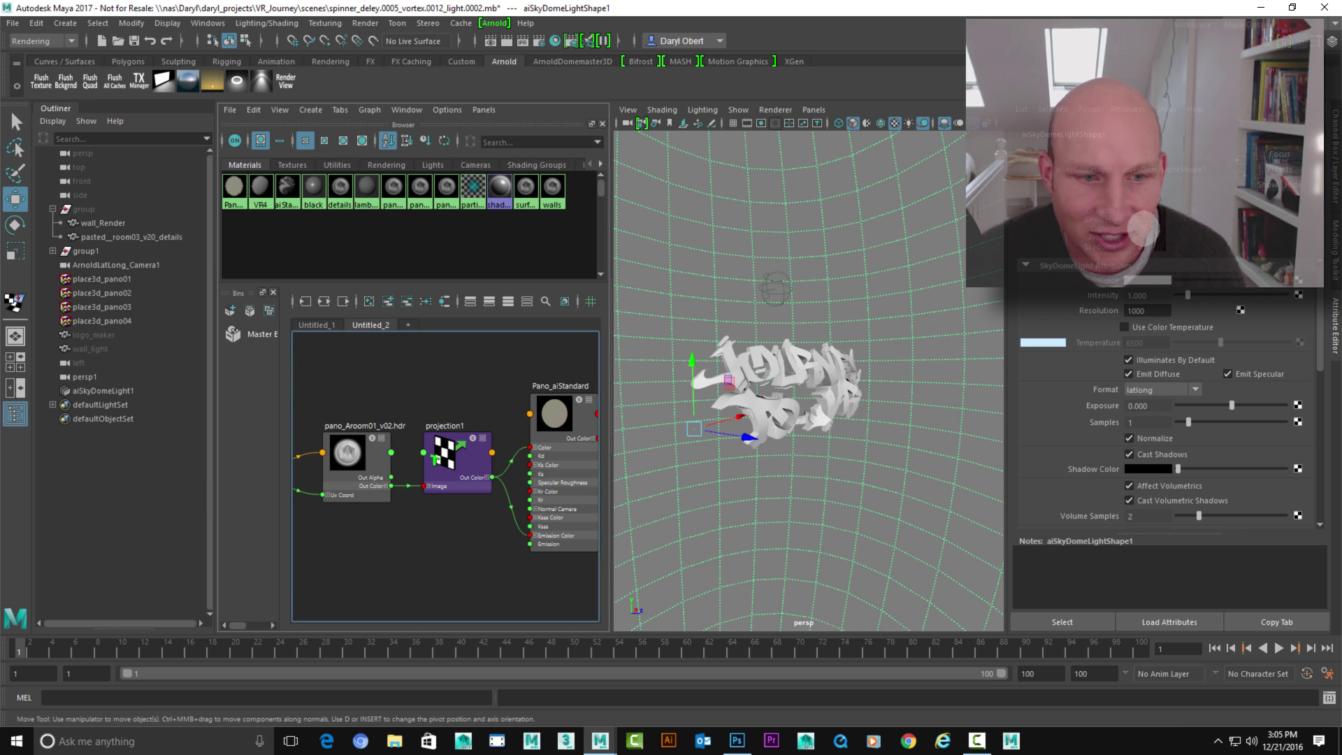
middle_click_drag(1147, 281, 1147, 280)
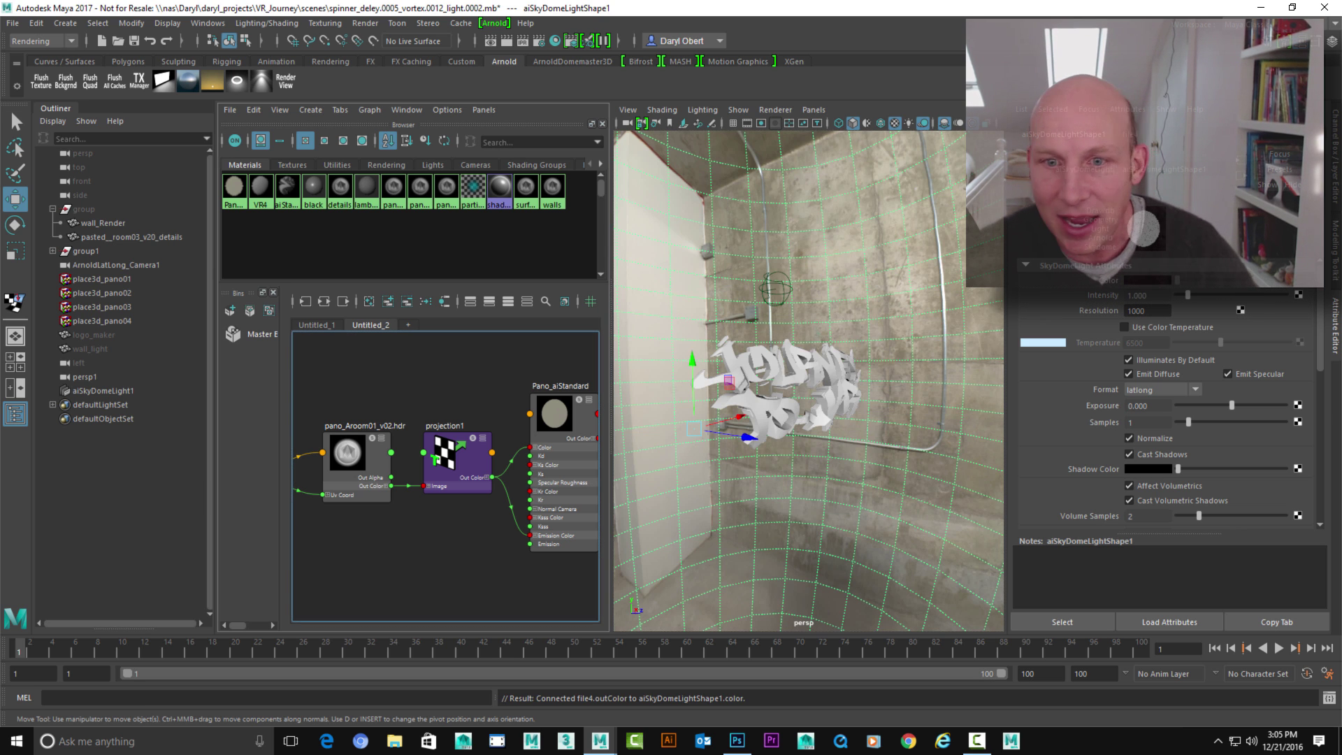
Inspect the HDR panorama around the JOURNEY TO VR lettering and set the sky dome light's intensity to 0.5.
left_click_drag(853, 391, 727, 394, "alt")
middle_click_drag(727, 394, 801, 400, "alt")
left_click_drag(800, 400, 843, 391, "alt")
middle_click_drag(842, 391, 762, 364, "alt")
right_click_drag(762, 363, 790, 365, "alt")
left_click_drag(789, 370, 821, 377, "alt")
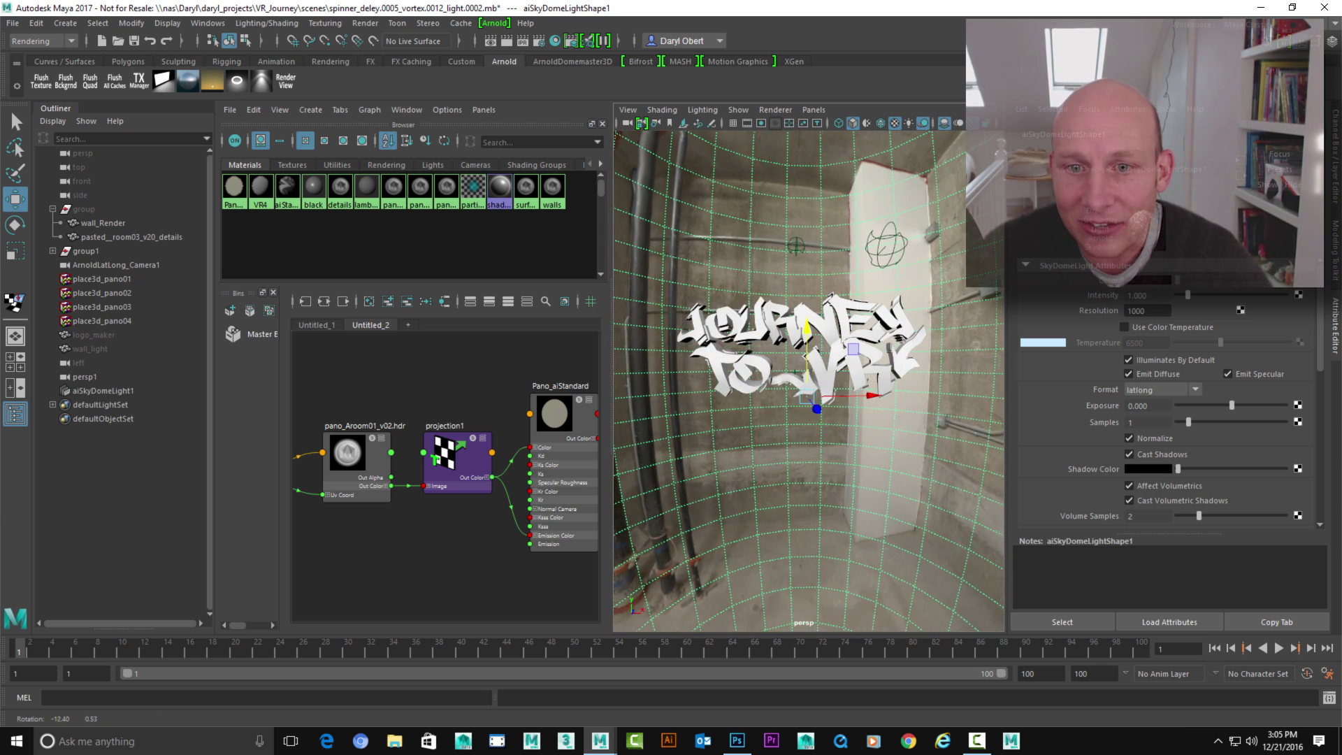
middle_click_drag(821, 377, 853, 396, "alt")
right_click_drag(852, 396, 901, 398, "alt")
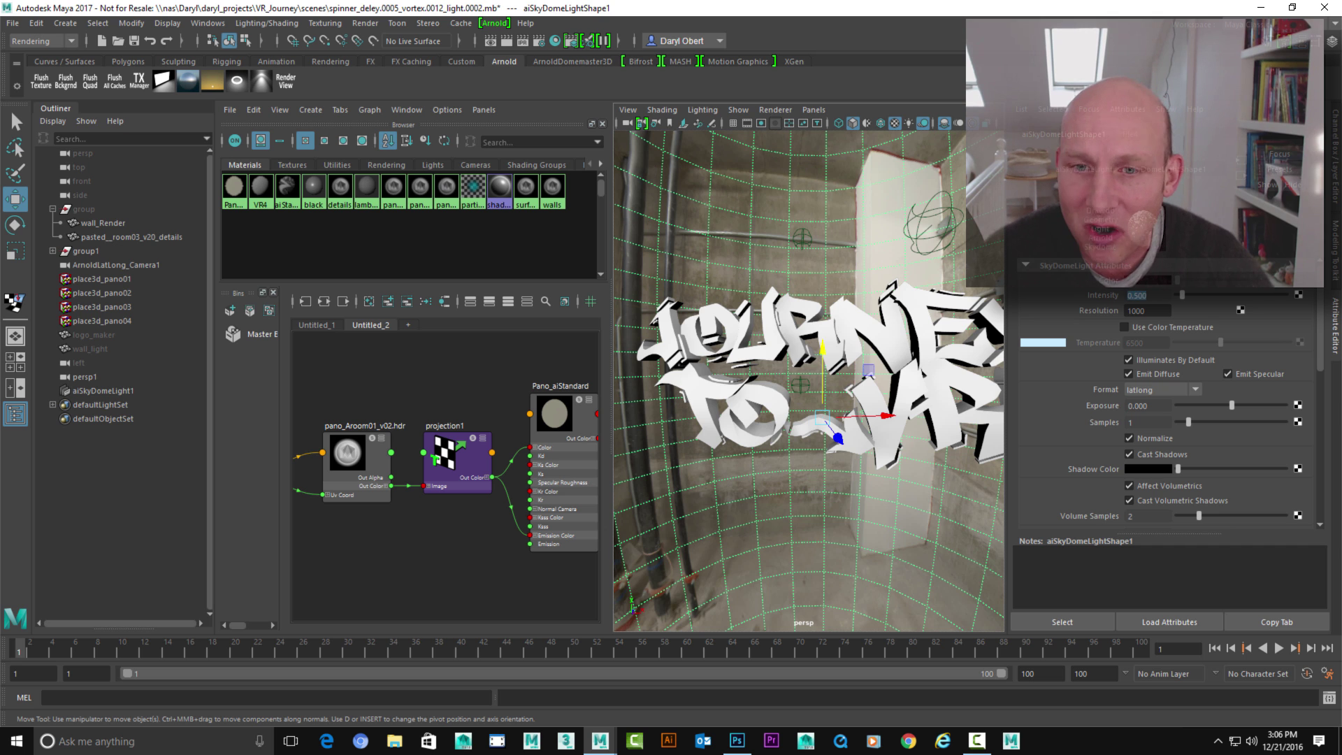
left_click_drag(901, 399, 874, 392, "alt")
right_click_drag(874, 392, 803, 388, "alt")
left_click_drag(804, 388, 794, 385, "alt")
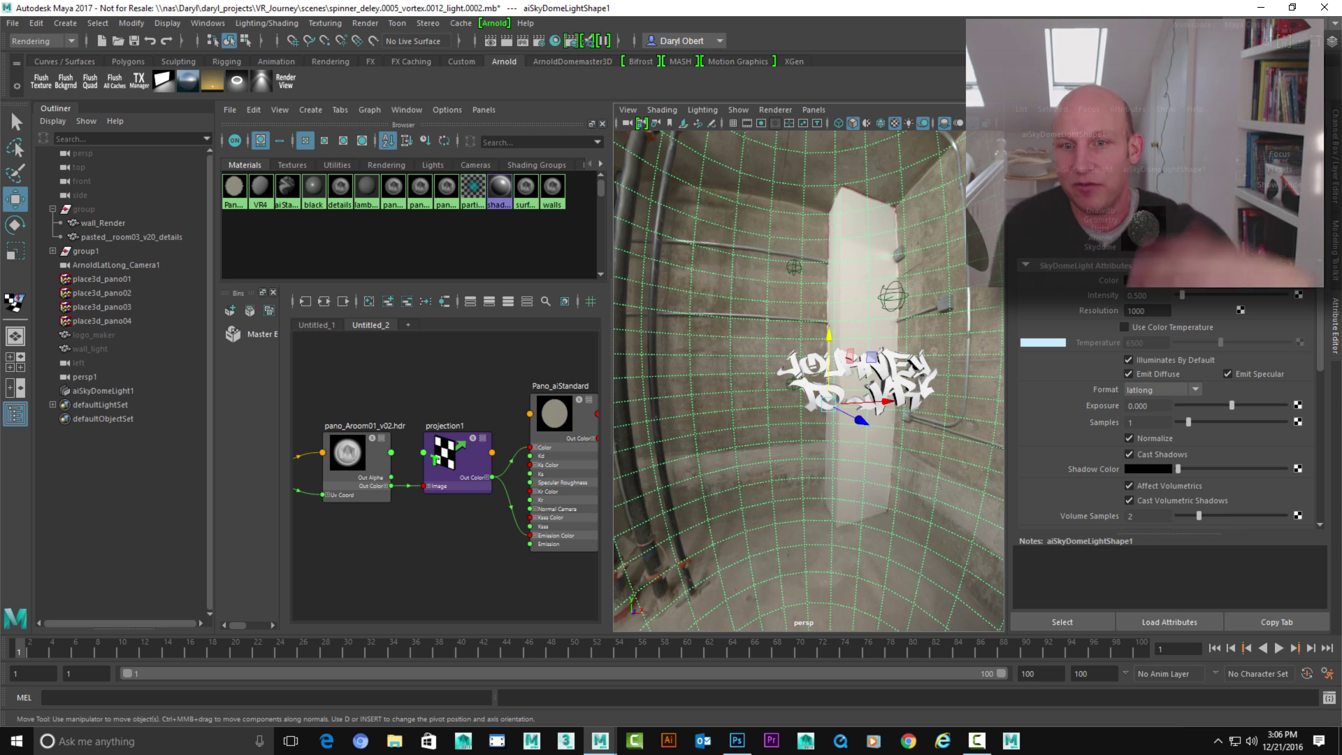
Look through the persp1 camera and render the 3D JOURNEY TO VR lettering with Arnold, putting the render window away when done.
left_click_drag(853, 269, 797, 269, "alt")
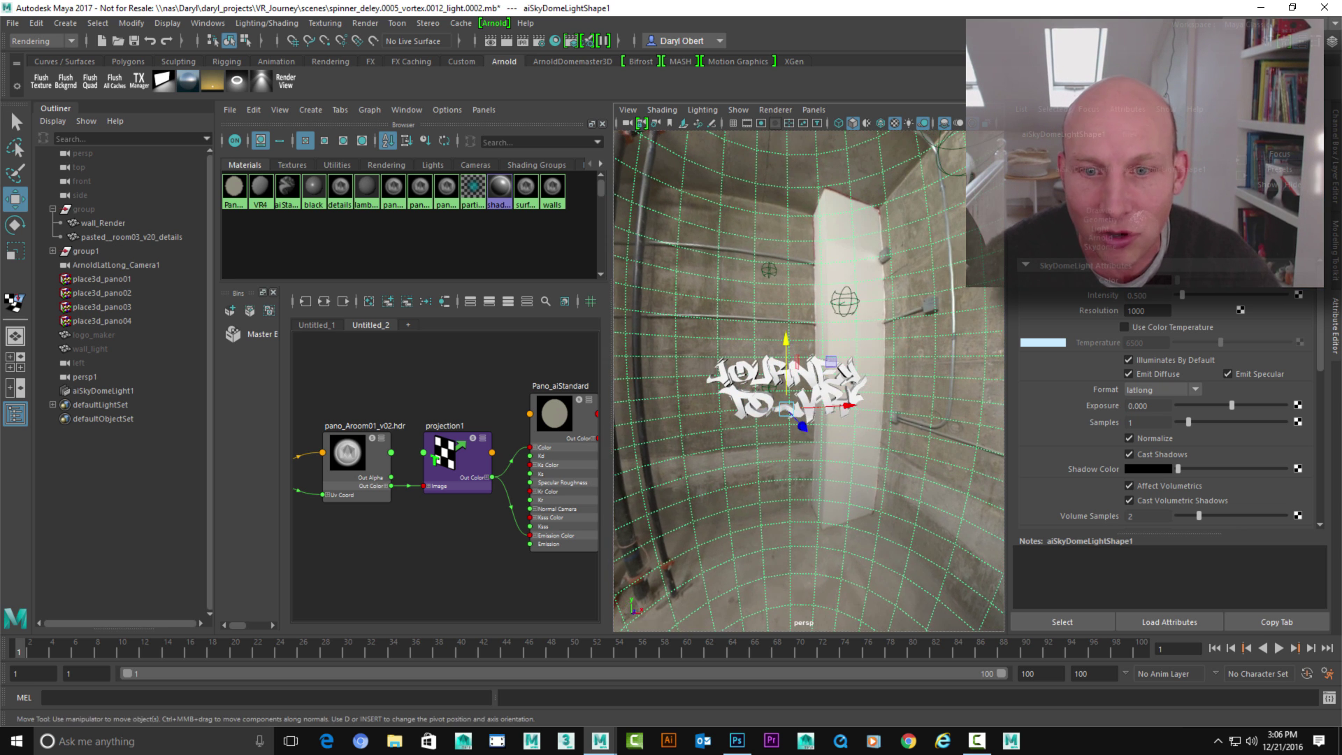
right_click_drag(797, 269, 849, 268, "alt")
key("space")
left_click(937, 239)
mouse_move(963, 257)
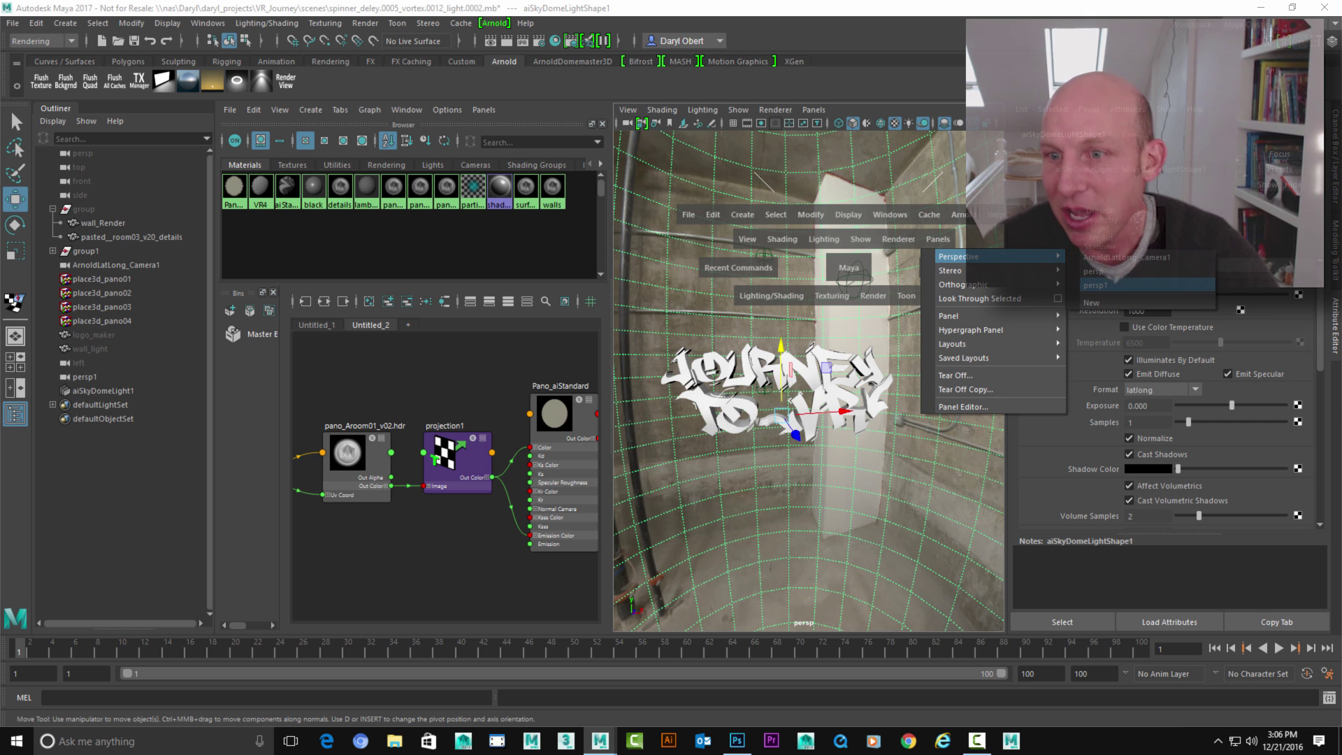
left_click(1095, 285)
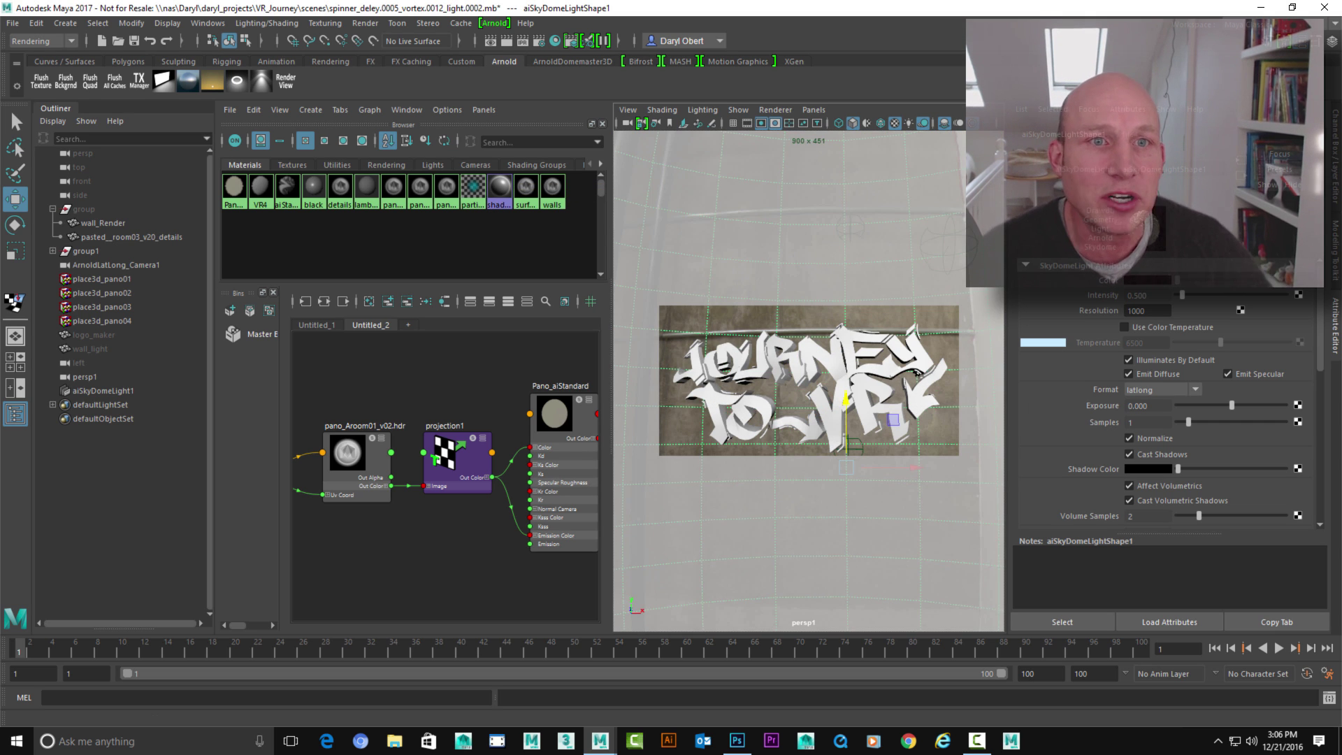
left_click(506, 40)
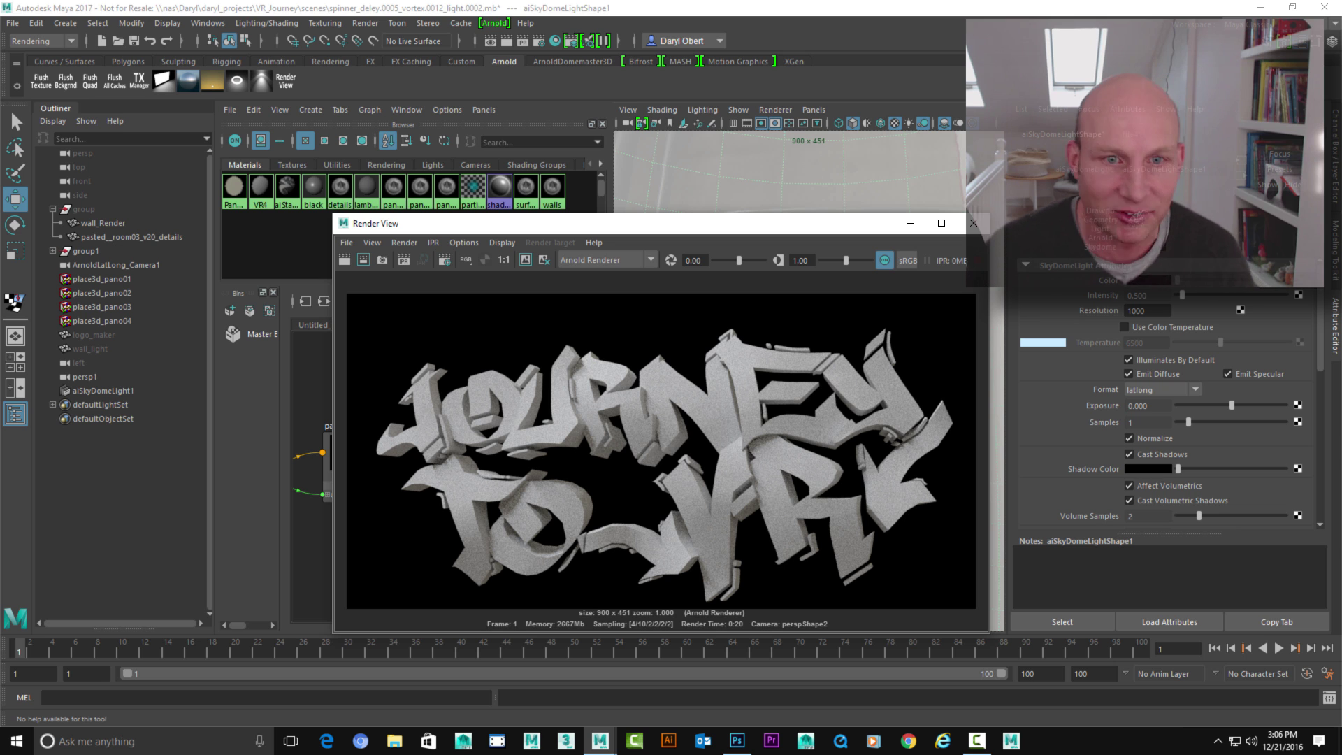
left_click(526, 260)
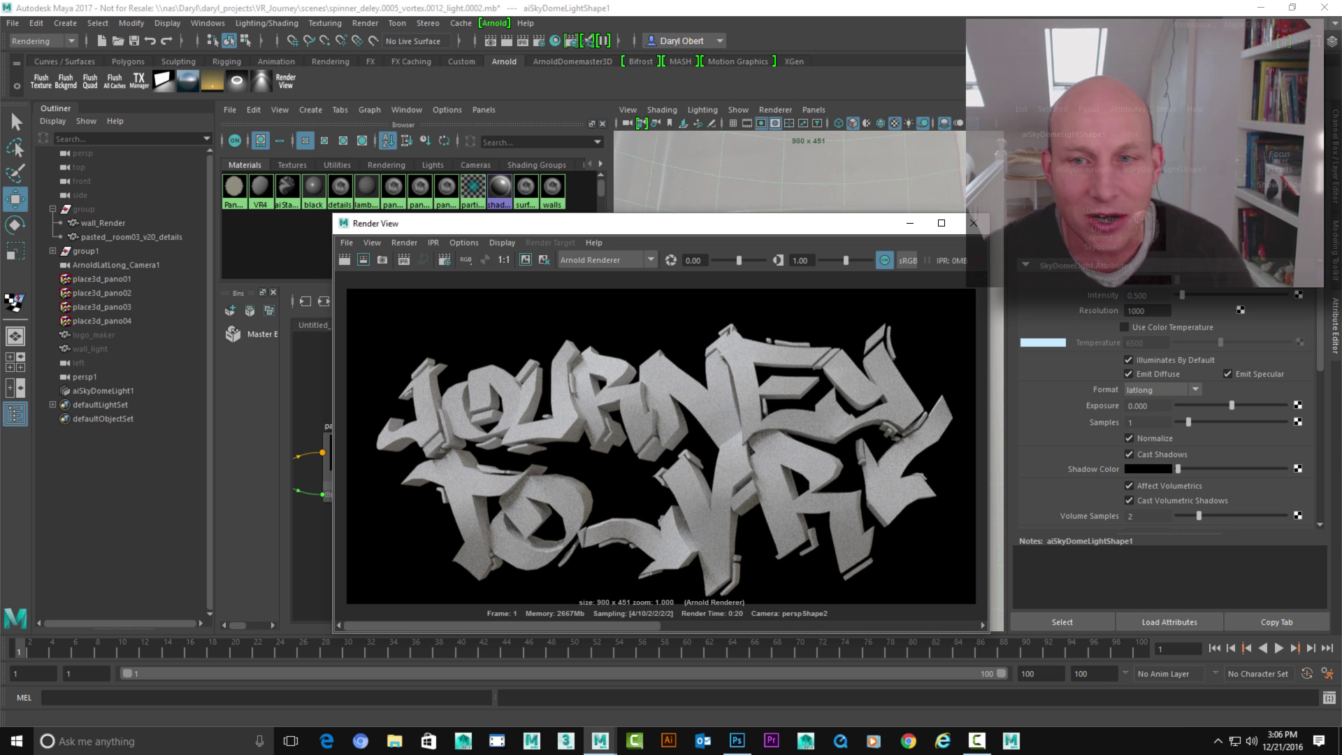
left_click(909, 223)
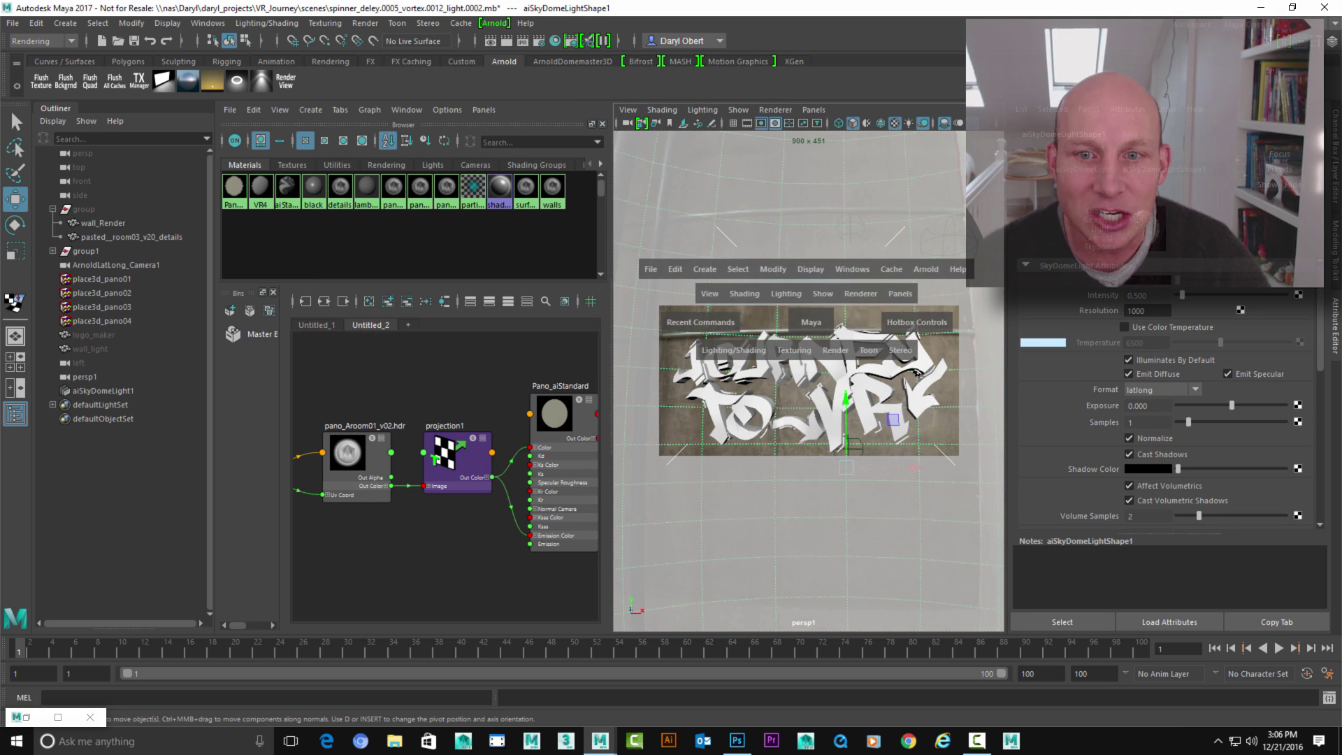
Return to the persp view of the stairwell and delete the sky dome light's shape.
right_click_drag(838, 391, 783, 385, "alt")
left_click_drag(783, 384, 814, 384, "alt")
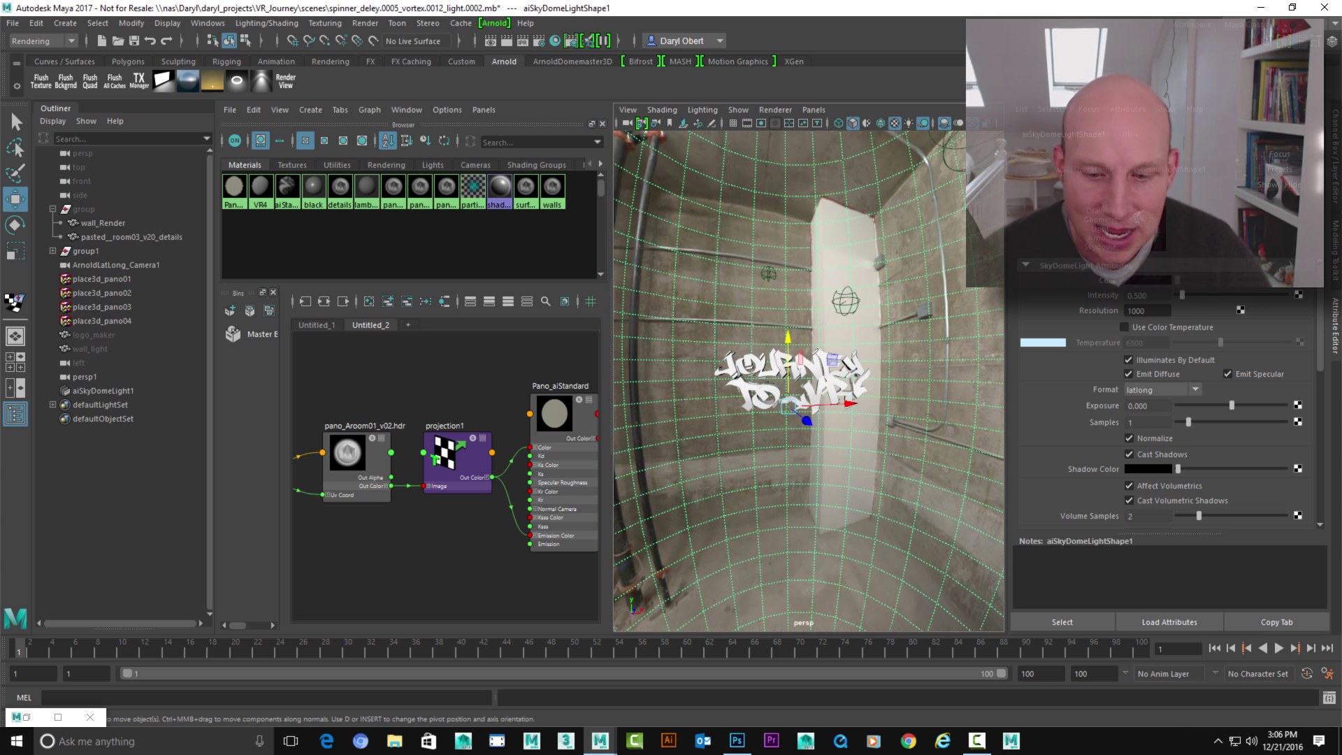
key("Delete")
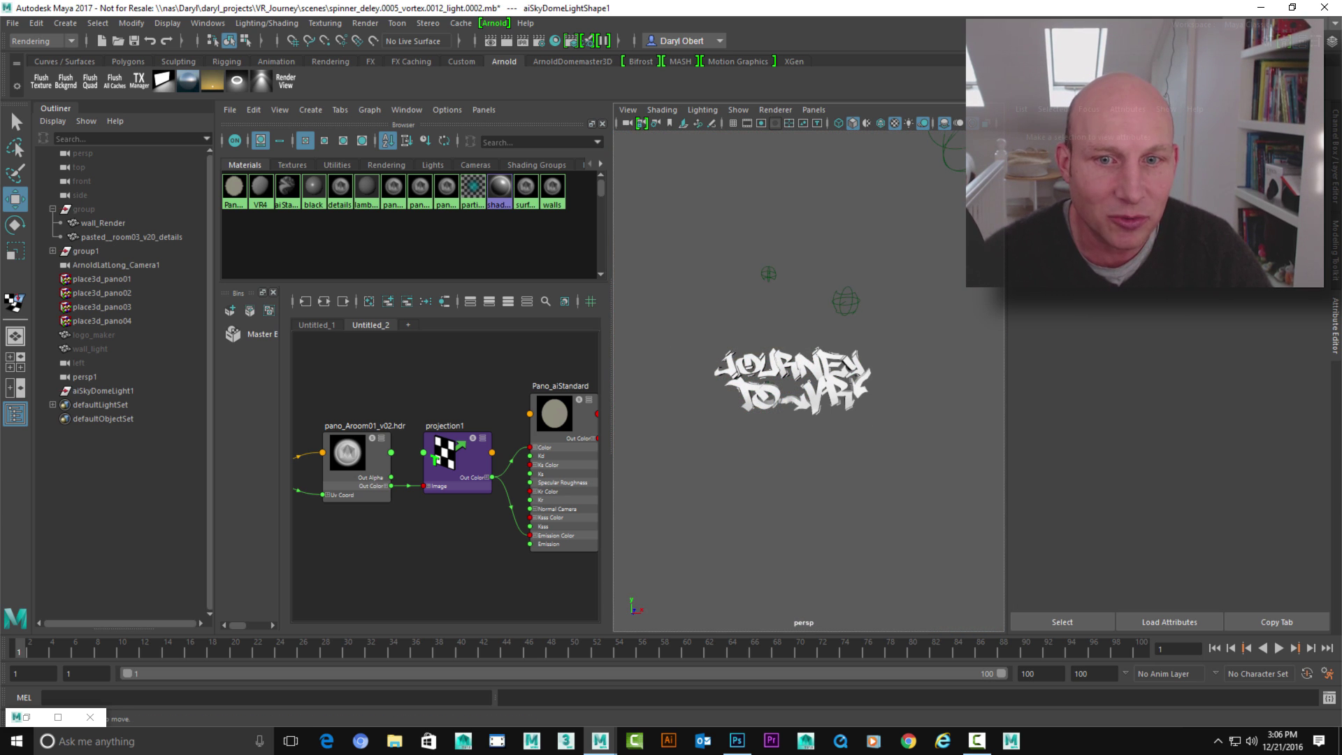
Unhide the wall_light geometry around the JOURNEY TO VR lettering.
scroll(808, 381, "up", 4)
left_click(90, 349)
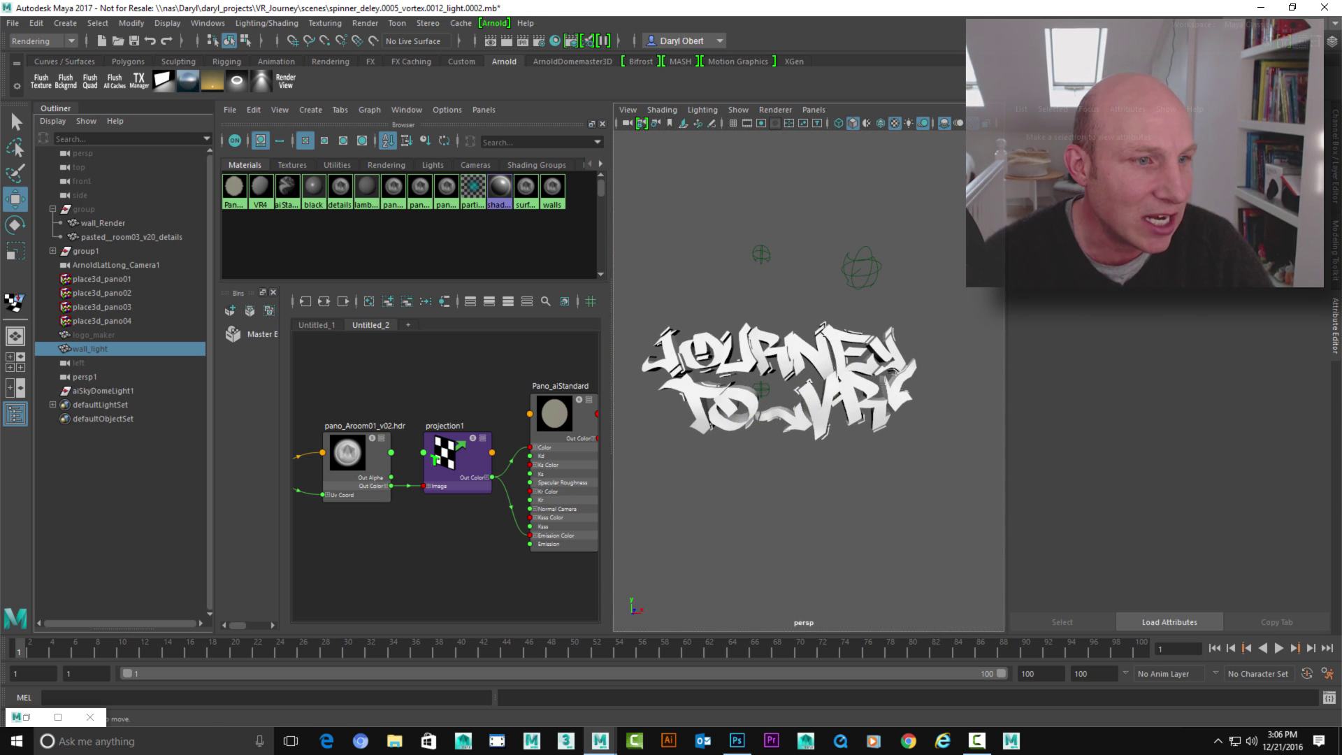
key("h")
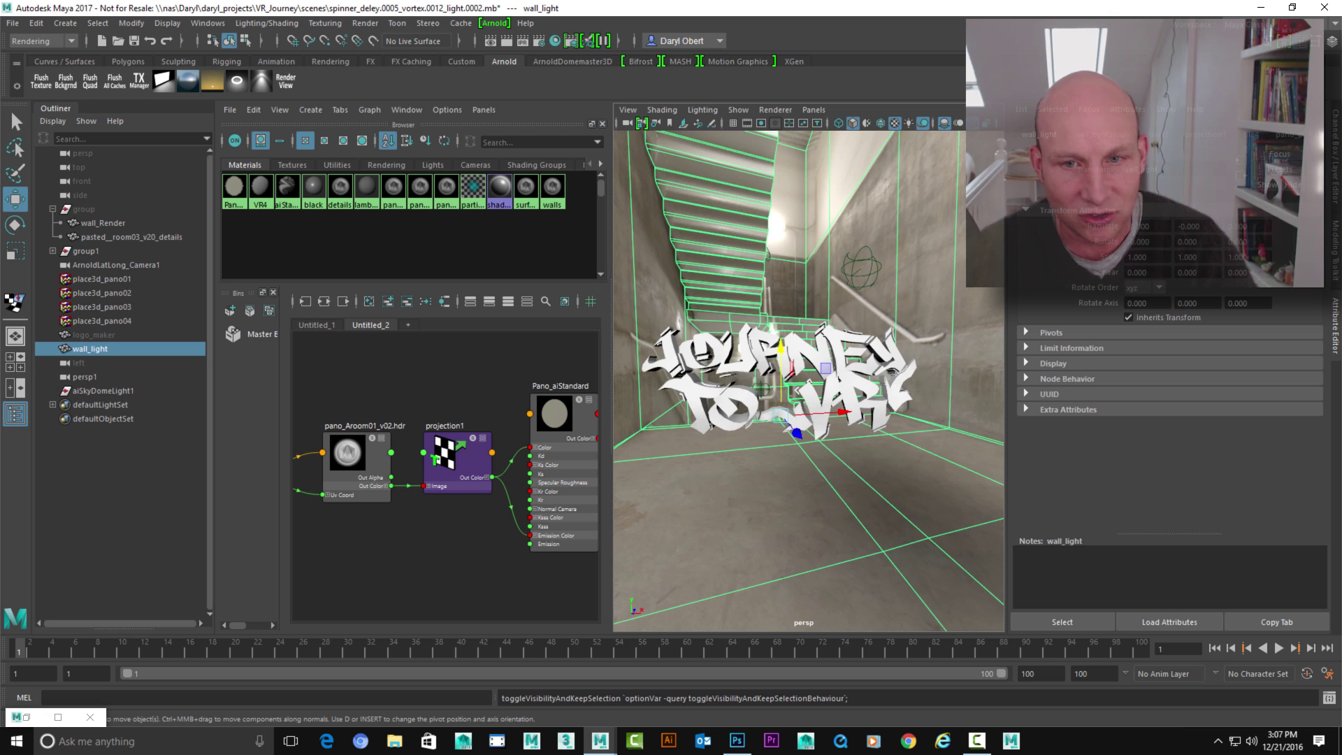
Unhide the group containing the room details while hiding its wall_Render mesh.
left_click(84, 208)
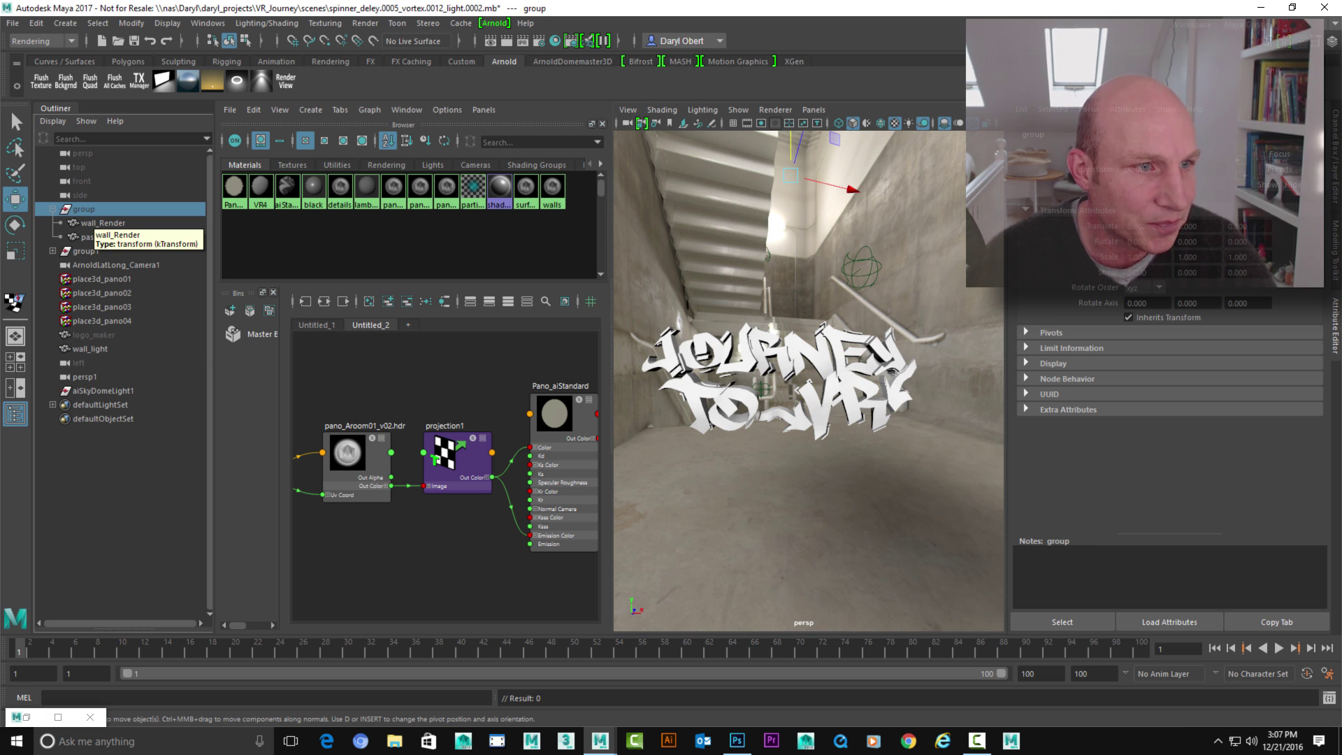
left_click(98, 222)
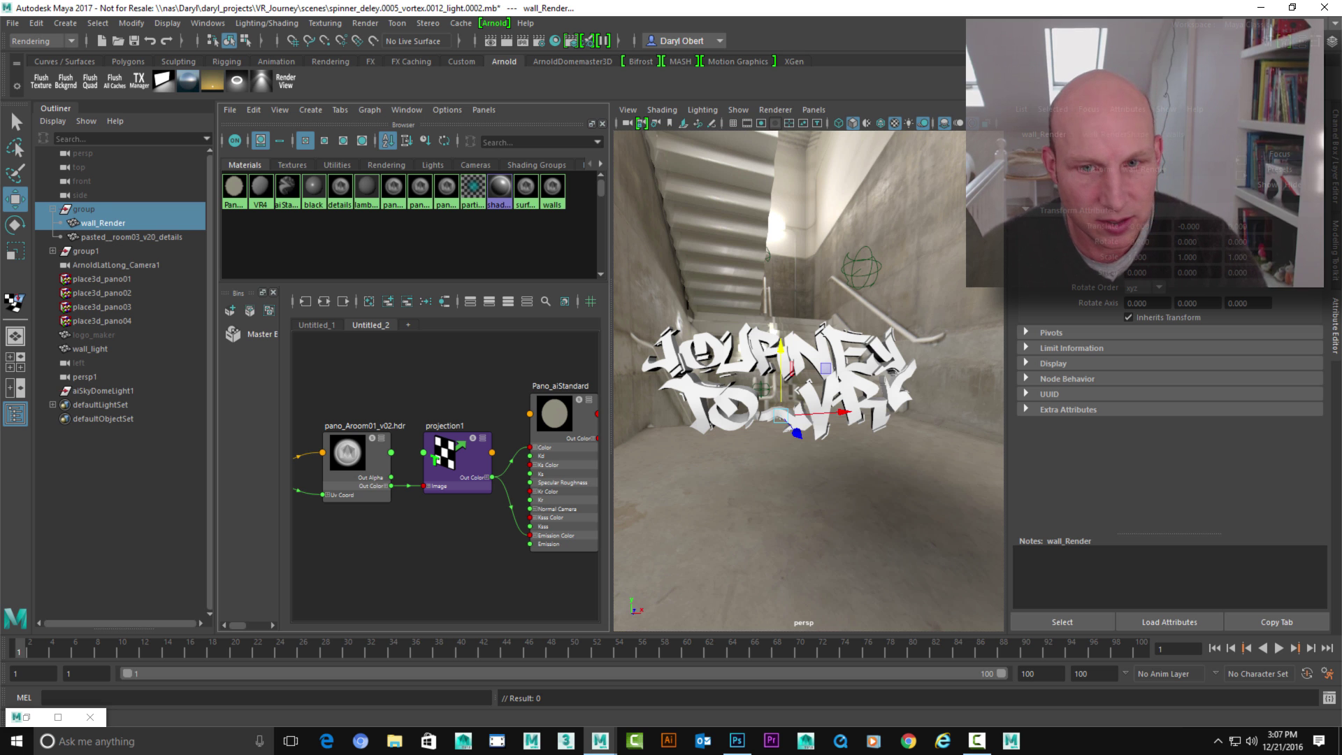
key("h")
mouse_move(811, 447)
left_mouse_down("alt")
mouse_move(758, 447)
mouse_move(853, 457)
mouse_move(821, 455)
left_mouse_up("alt")
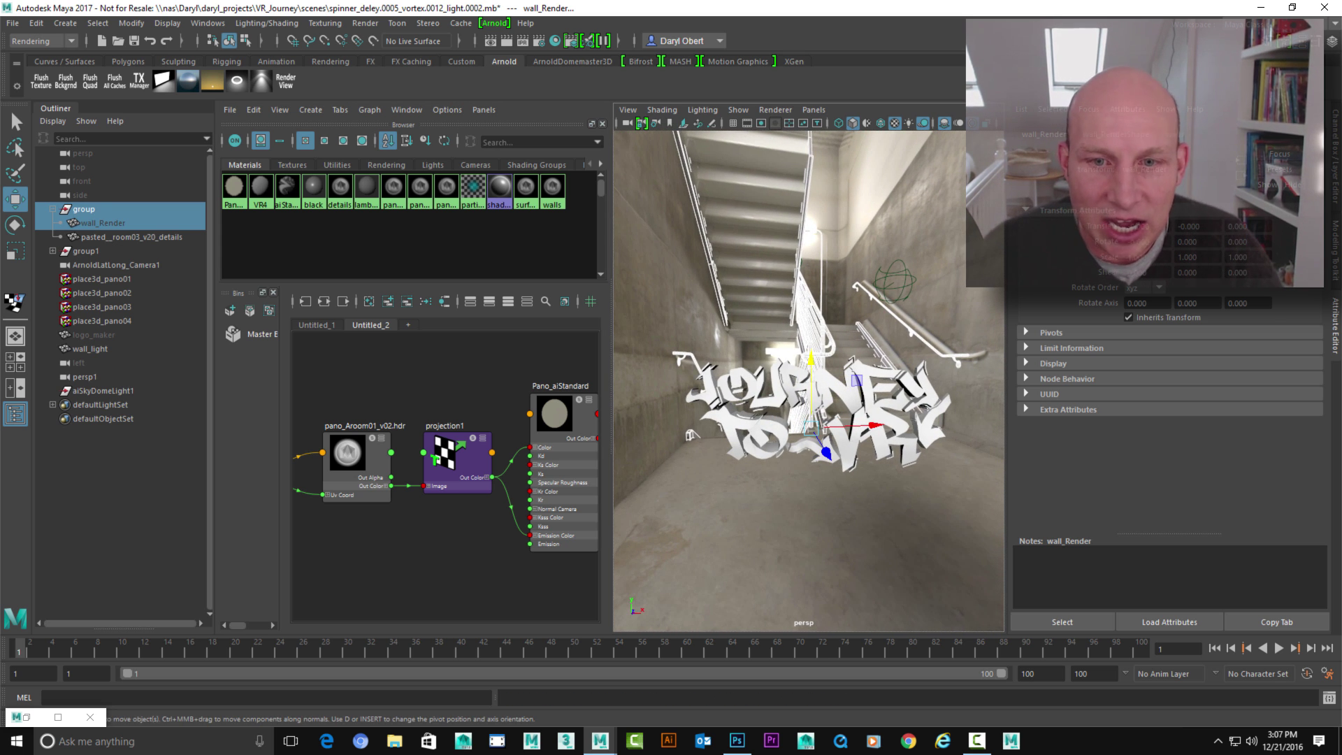
Examine the Emission settings of the Pano_aiStandard material and the color balance of the pano_Aroom01_v02.hdr texture feeding it.
left_click_drag(559, 419, 546, 422)
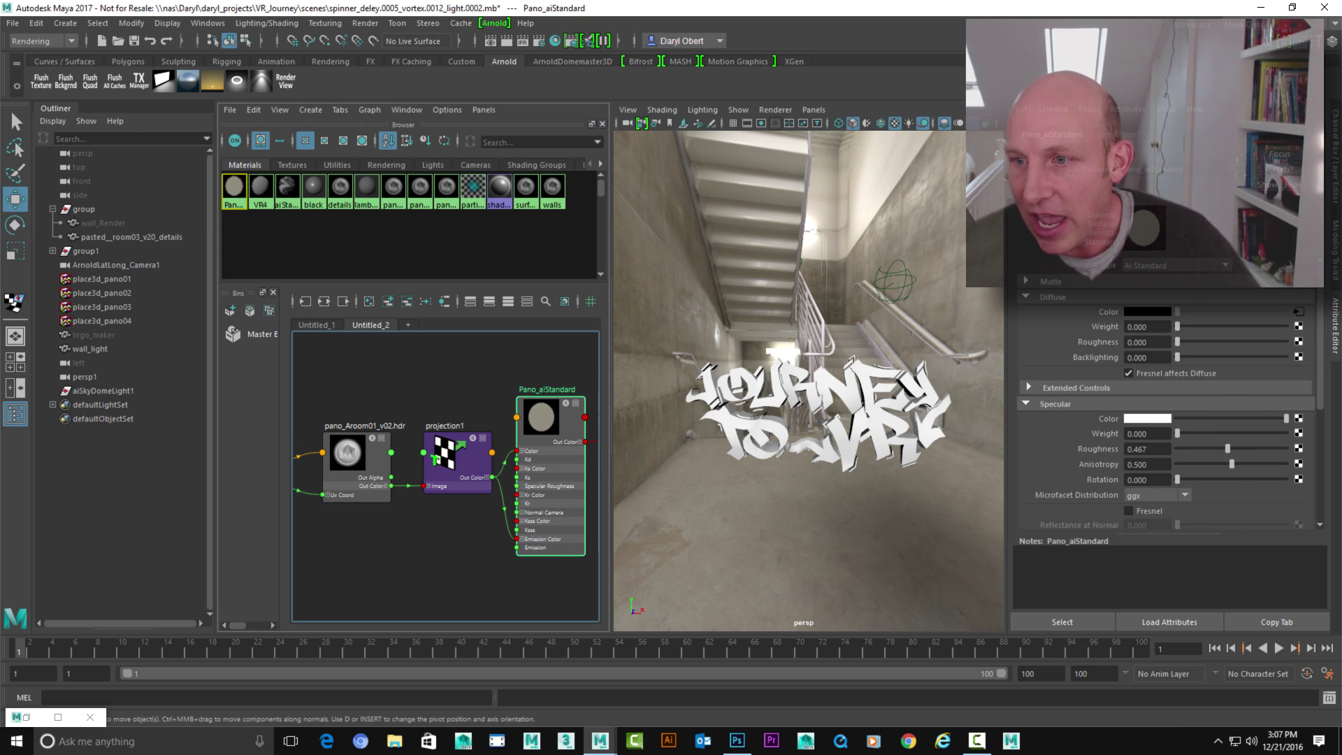
scroll(1165, 413, "down", 5)
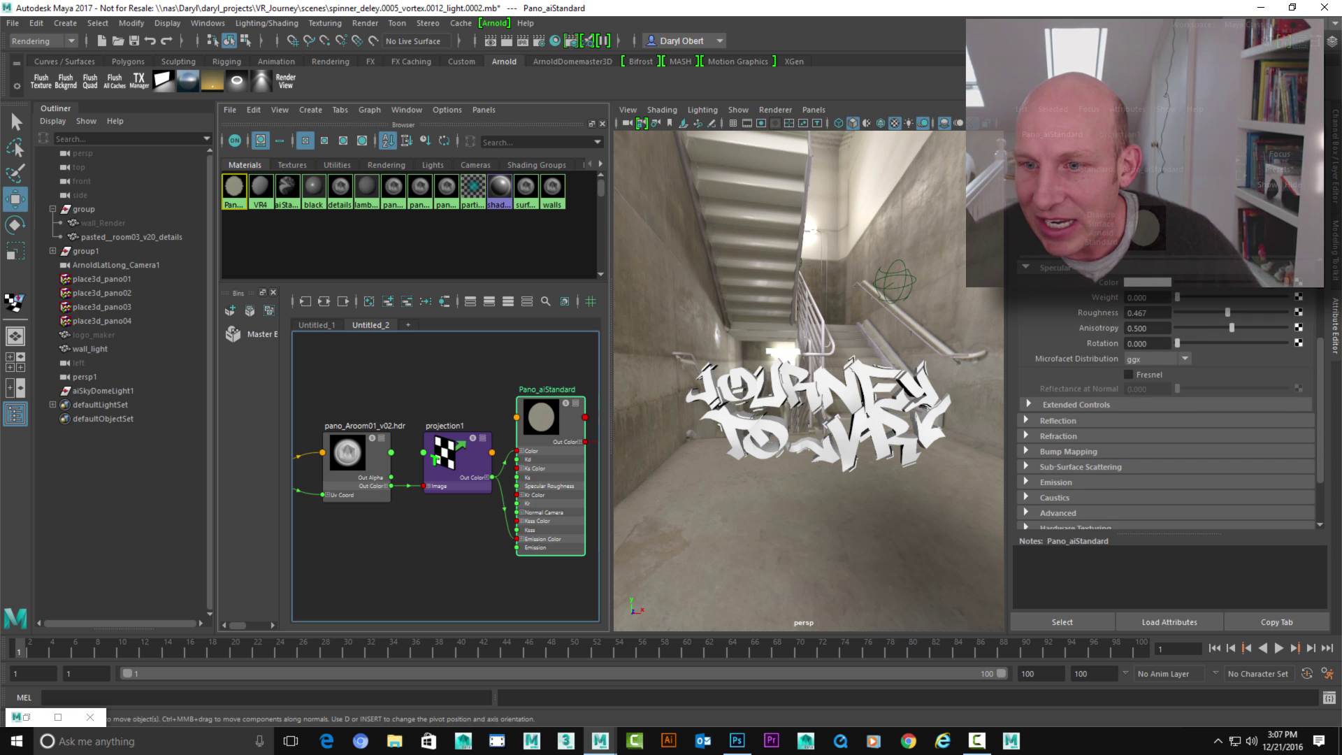
left_click(1055, 472)
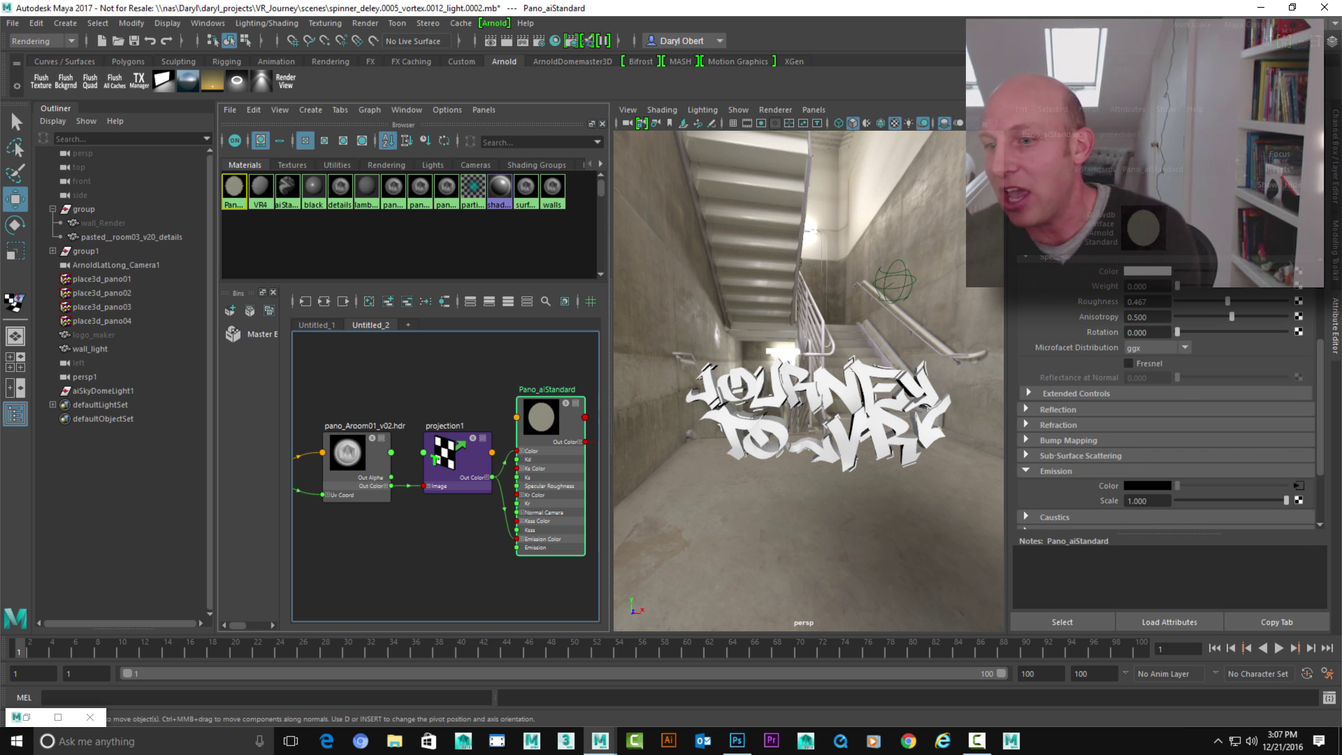
left_click(354, 457)
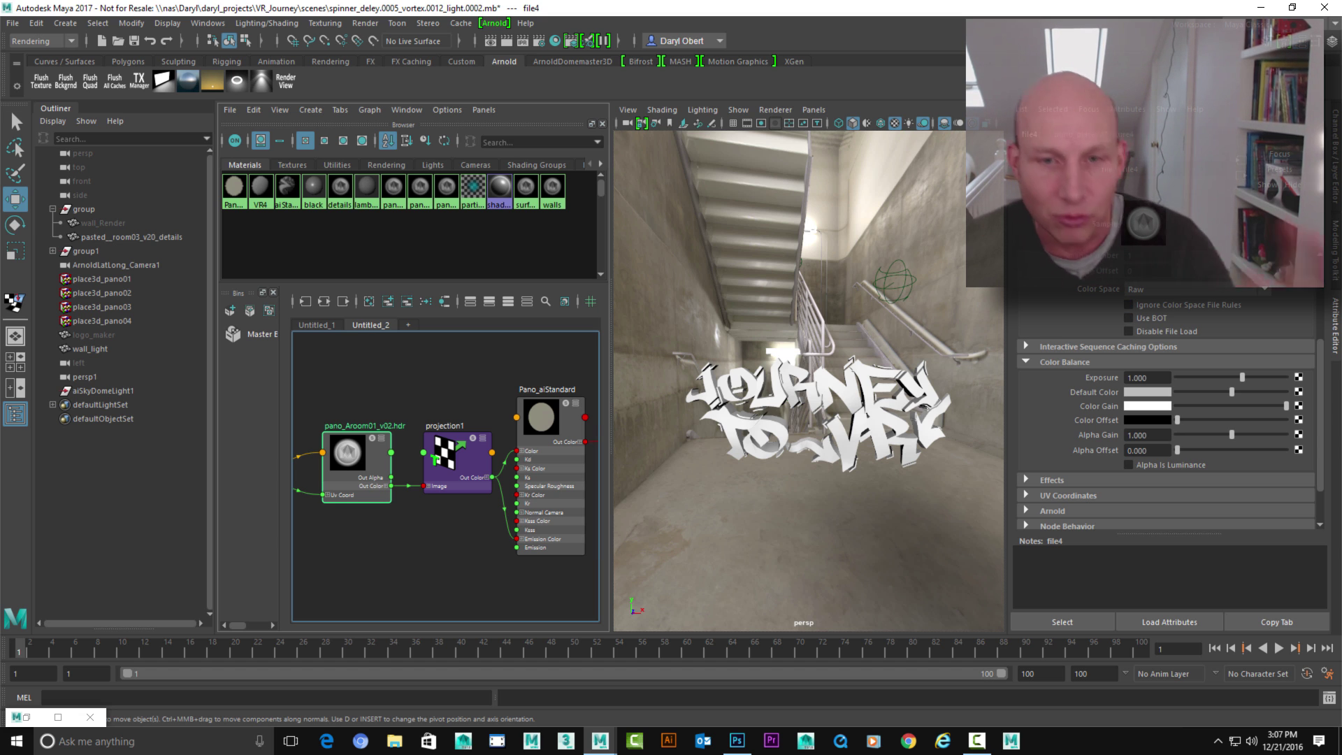
Enlarge the perspective view of the stairwell and select the wall_light geometry.
middle_click_drag(825, 392, 786, 427, "alt")
key("space")
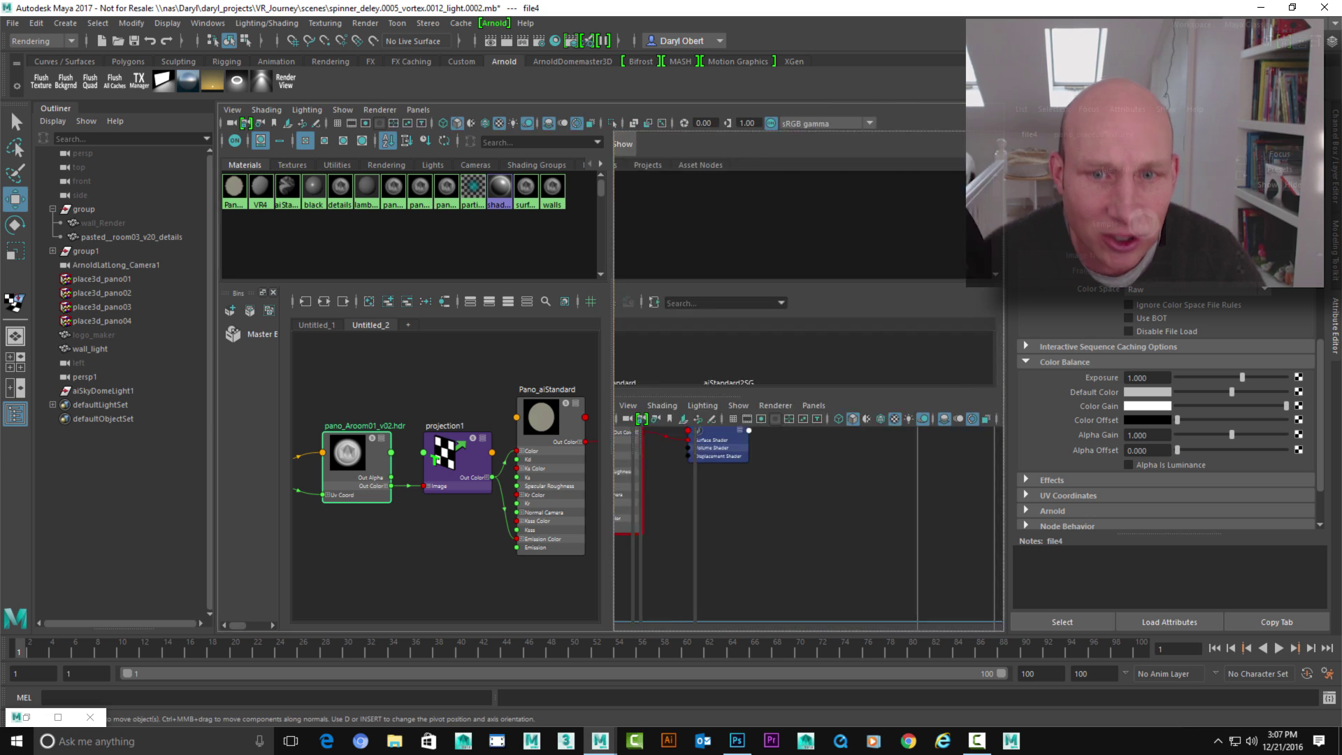
scroll(787, 417, "down", 4)
left_click_drag(786, 417, 794, 399, "alt")
middle_click_drag(794, 399, 700, 479, "alt")
left_click(699, 478)
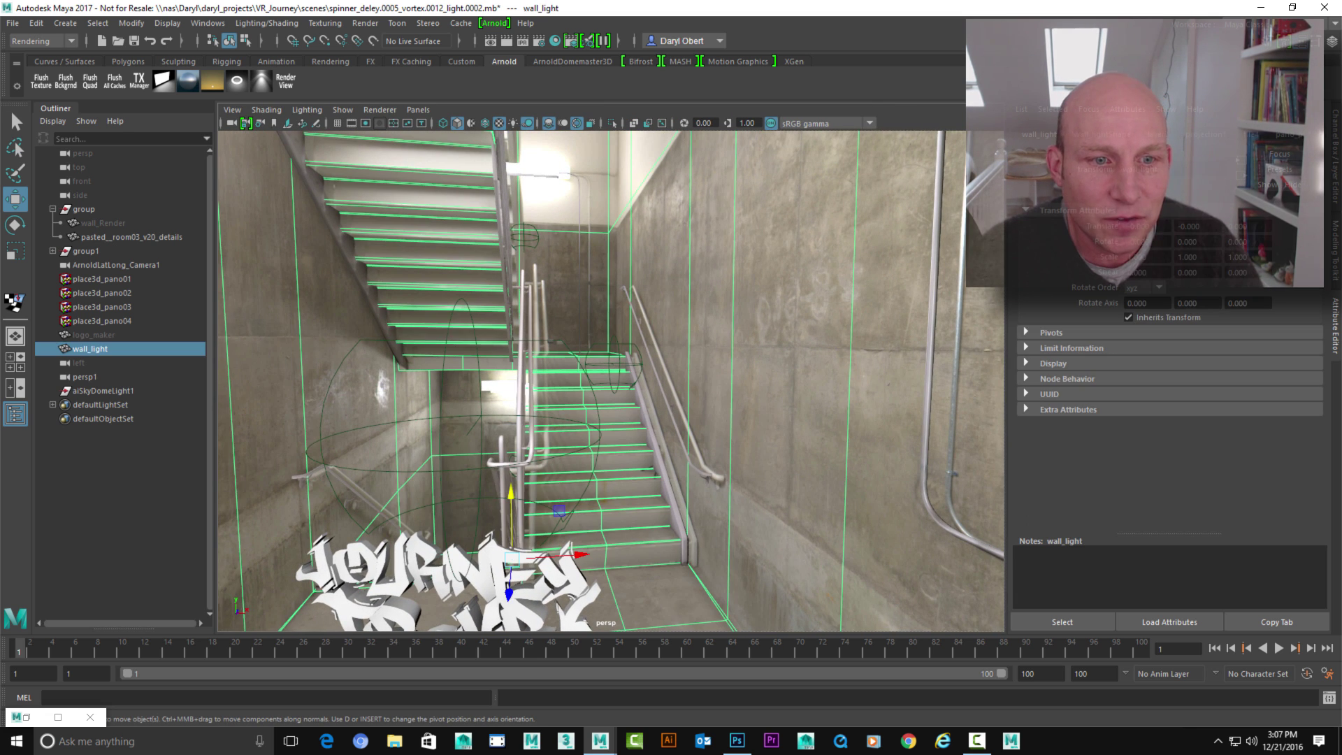
Slide the place3d_pano01 projection placement along X to about 4.27 to demonstrate how the panorama projects onto the walls.
left_click(445, 361)
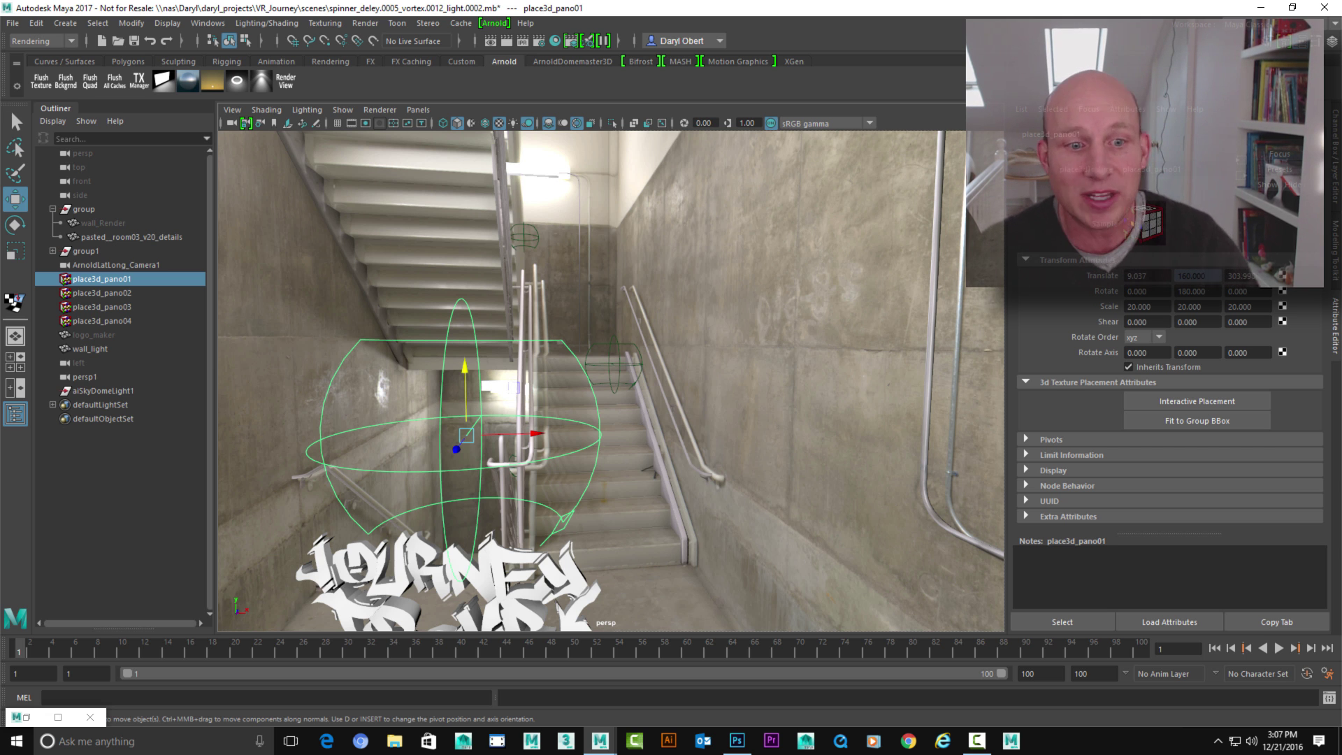
mouse_move(531, 391)
left_mouse_down("alt")
mouse_move(566, 349)
mouse_move(535, 386)
left_mouse_up("alt")
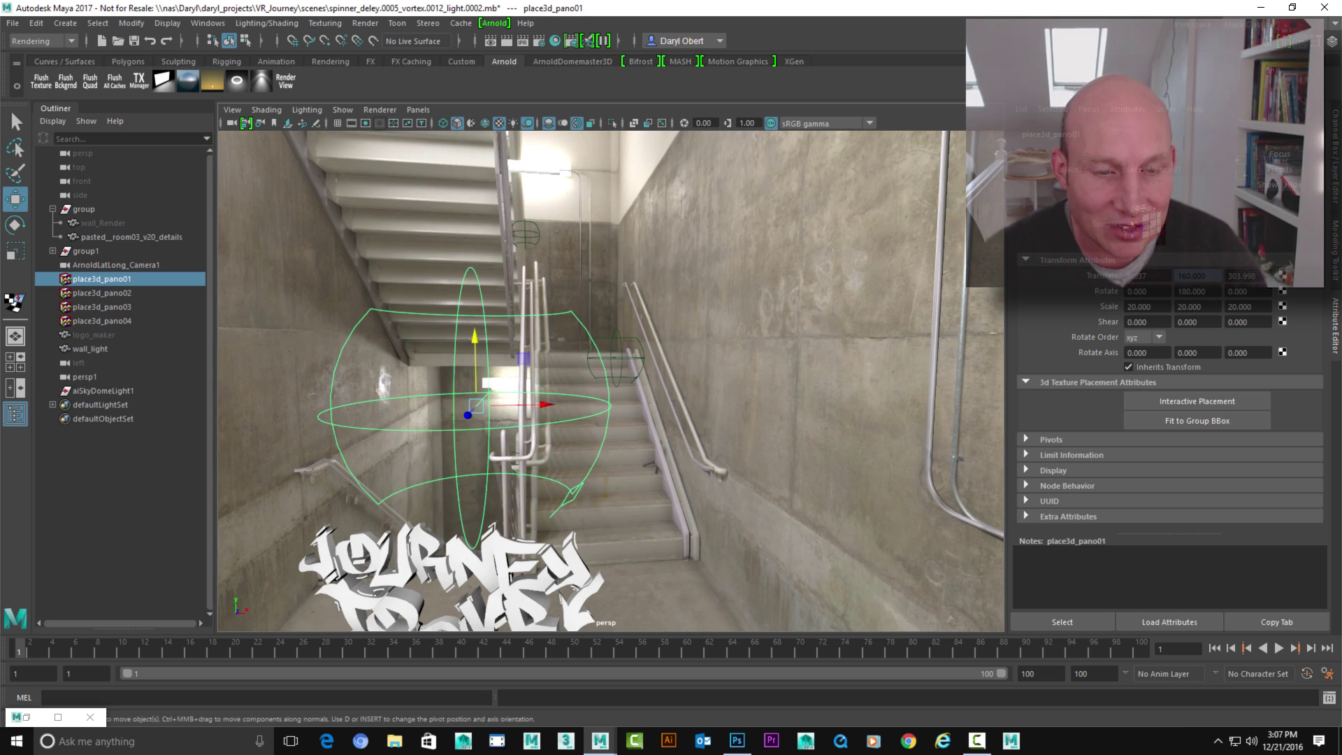
right_click_drag(534, 386, 490, 387, "alt")
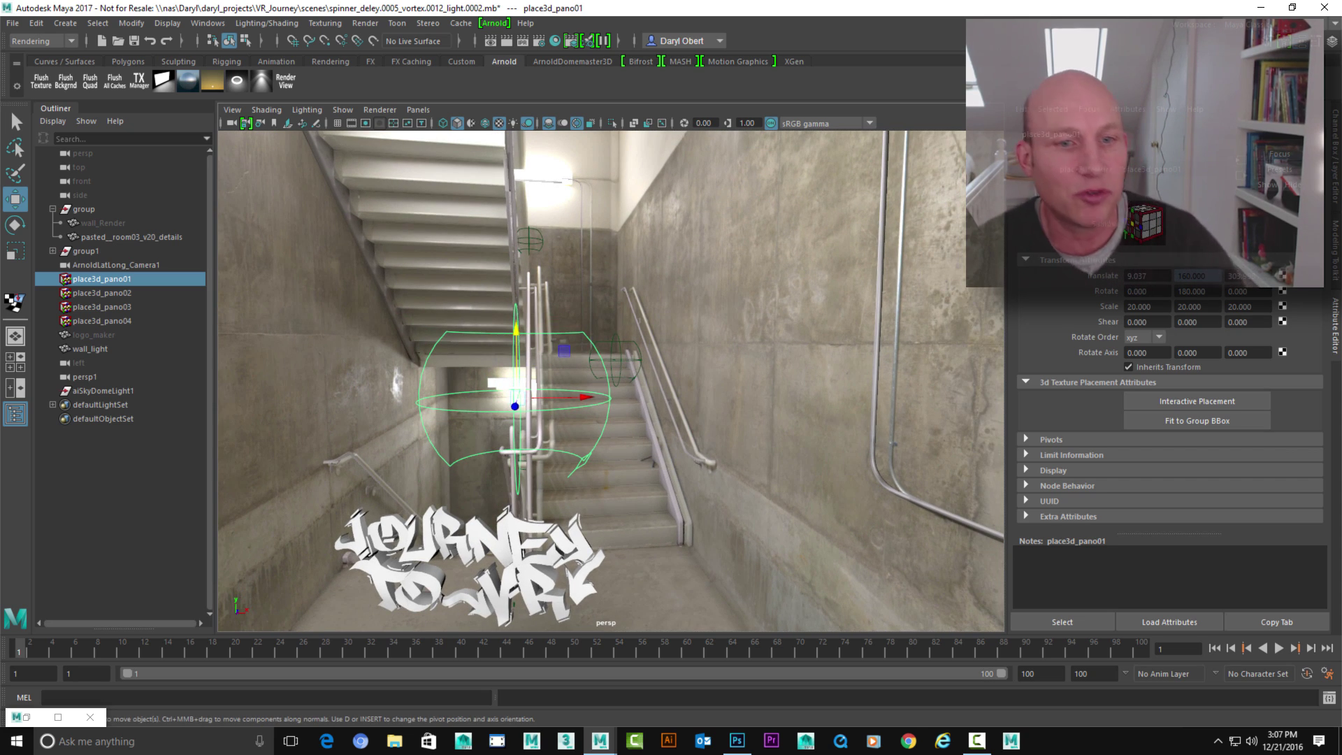
left_click_drag(531, 391, 573, 414, "alt")
right_click_drag(628, 384, 584, 386, "alt")
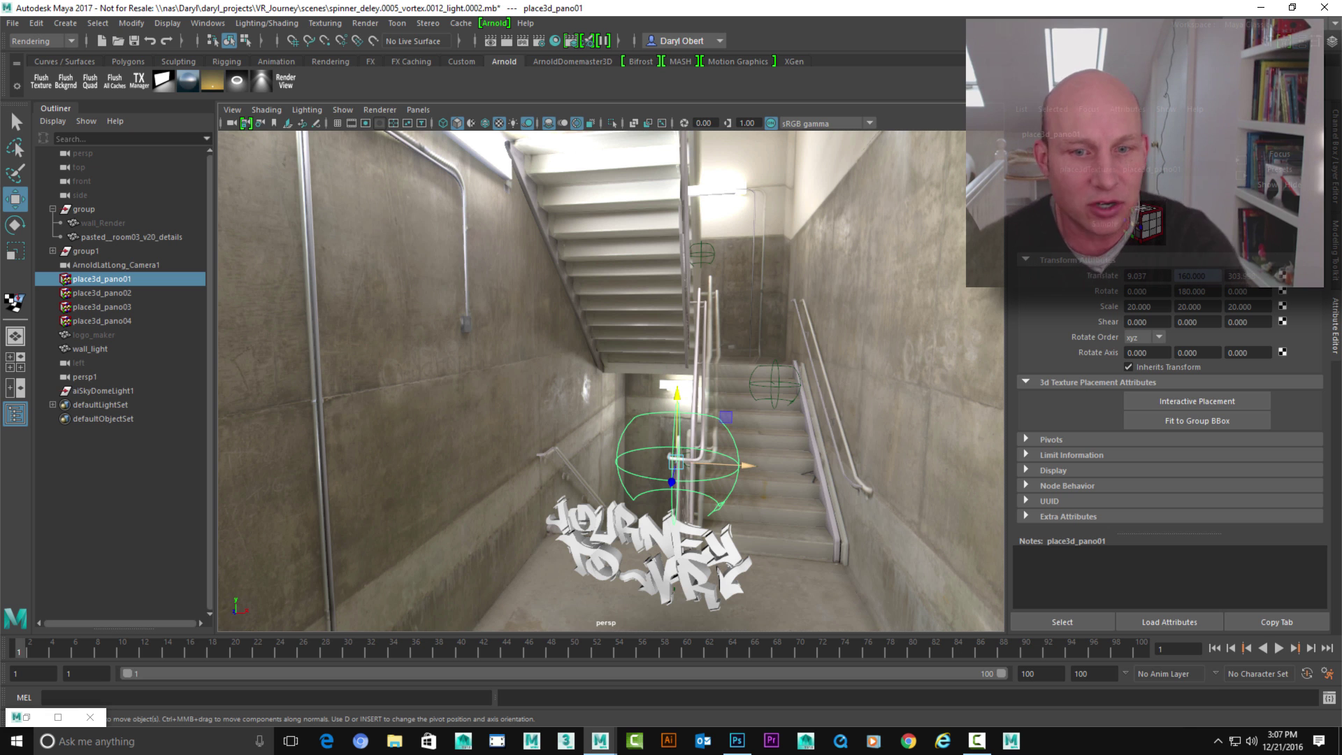
middle_click_drag(731, 463, 650, 482, "alt")
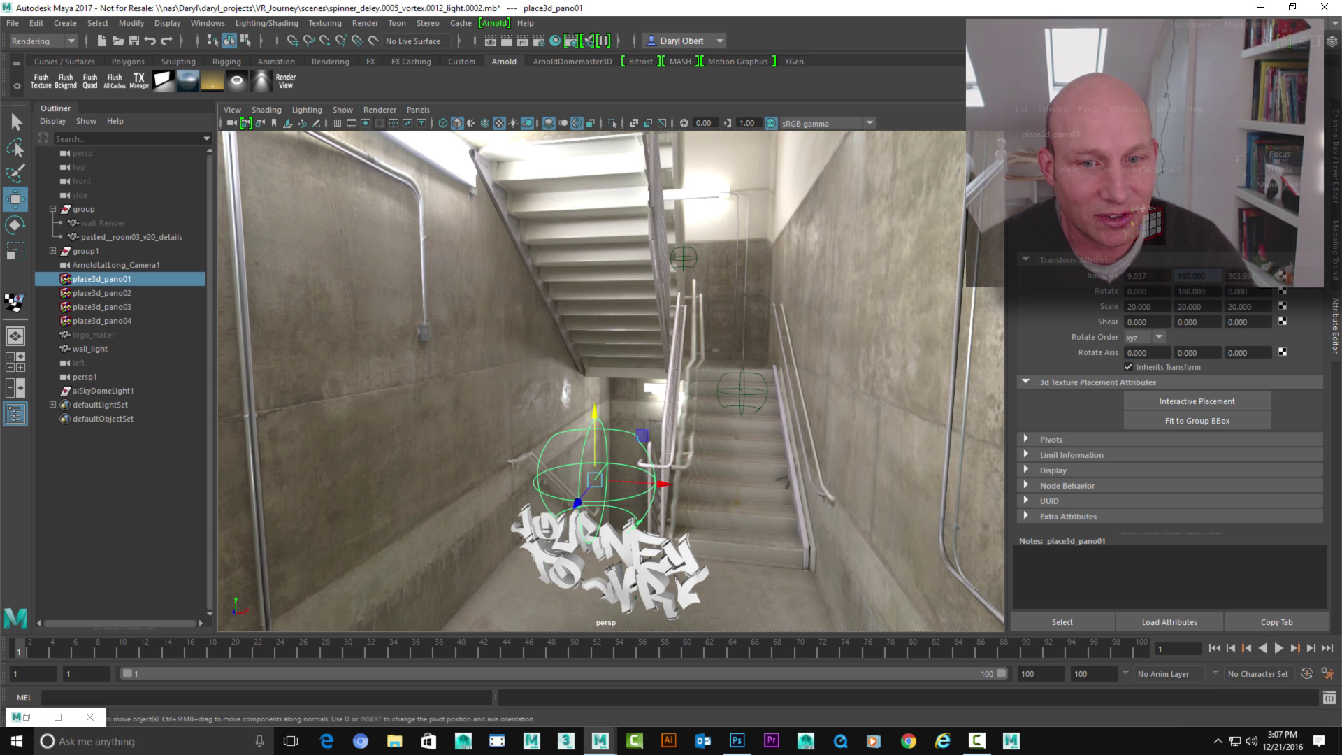
left_click_drag(650, 482, 605, 494)
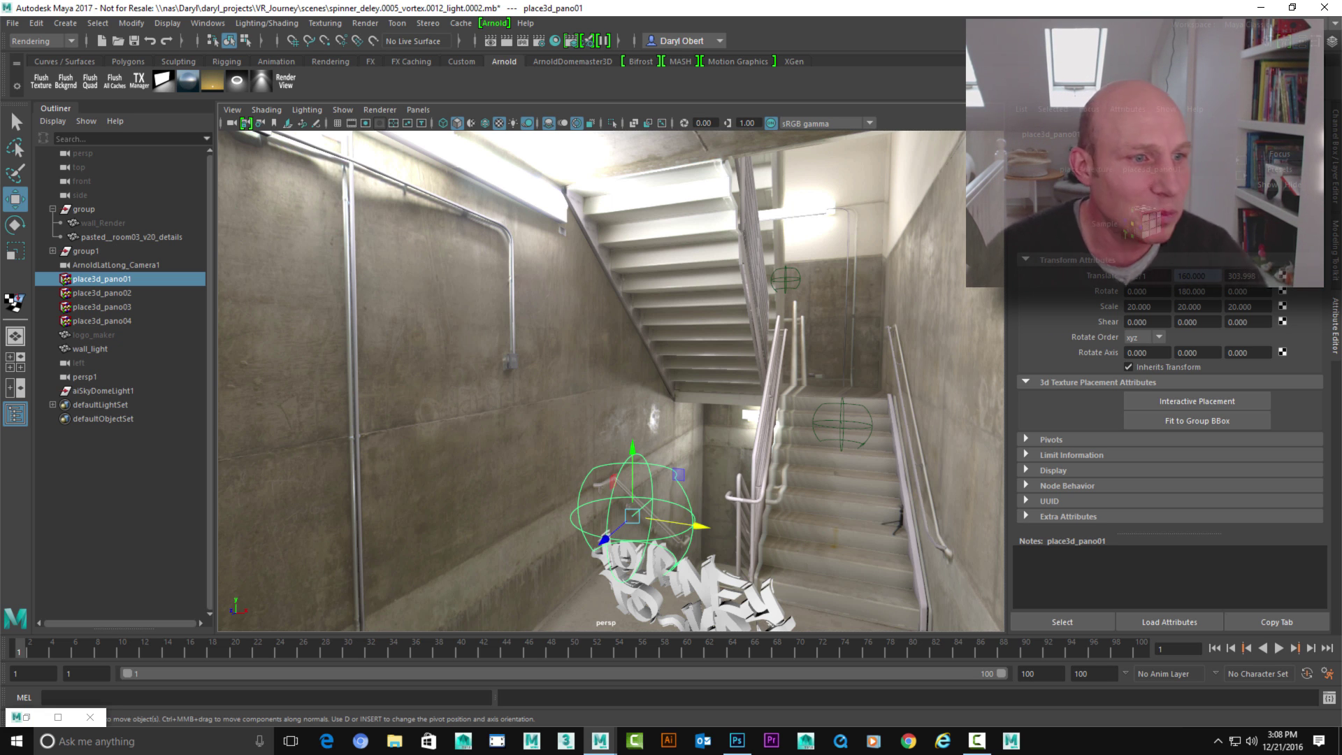
Try assigning the Pano_aiStandard material to the pasted__room03_v20_details mesh, check it in the persp view, and undo the assignment.
left_click_drag(559, 434, 573, 429, "alt")
key("space")
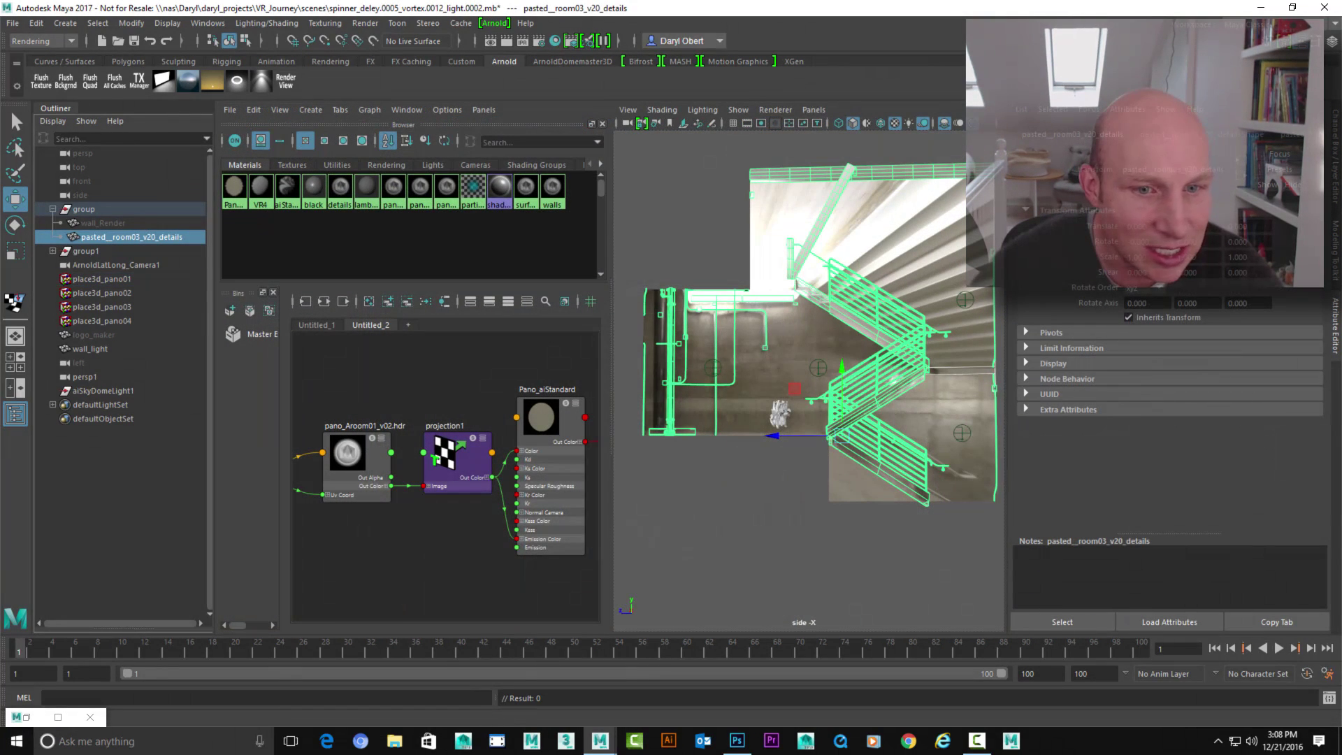
right_click_drag(538, 412, 533, 352)
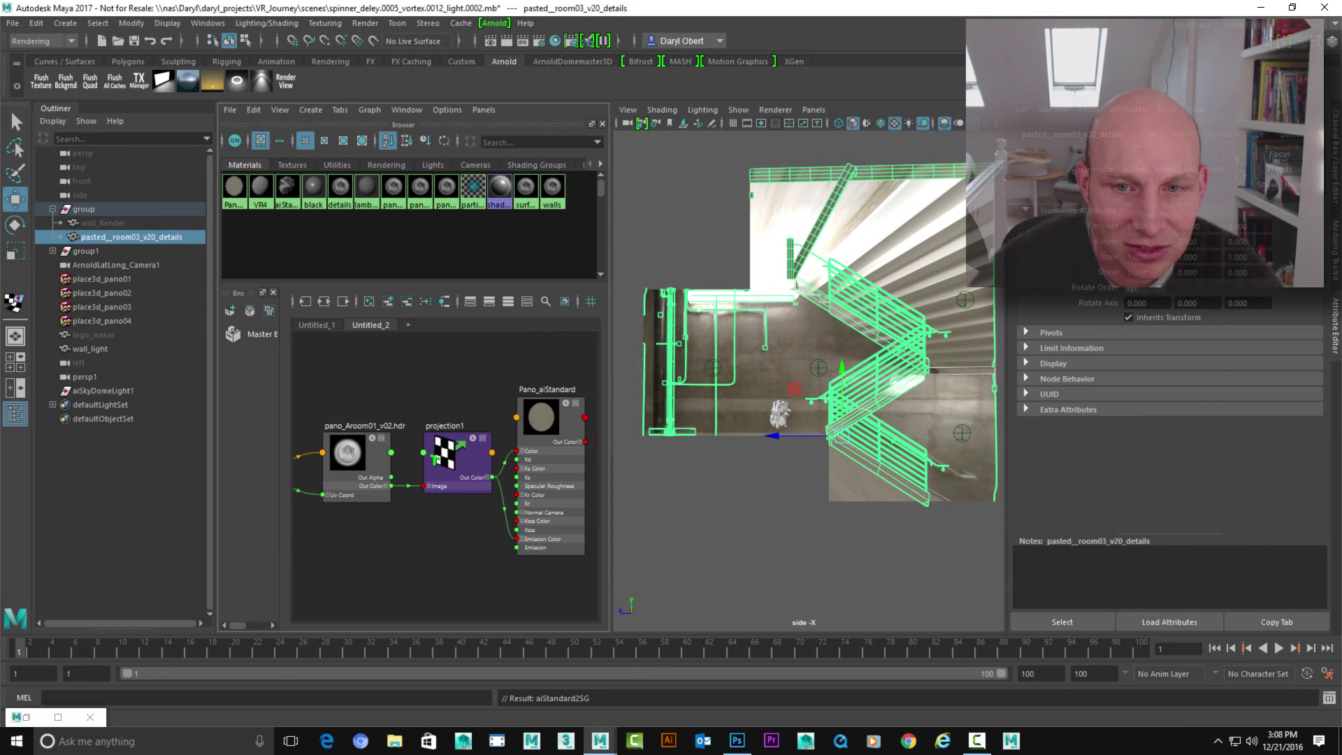
key("space")
left_click_drag(777, 326, 782, 280)
left_click(700, 355)
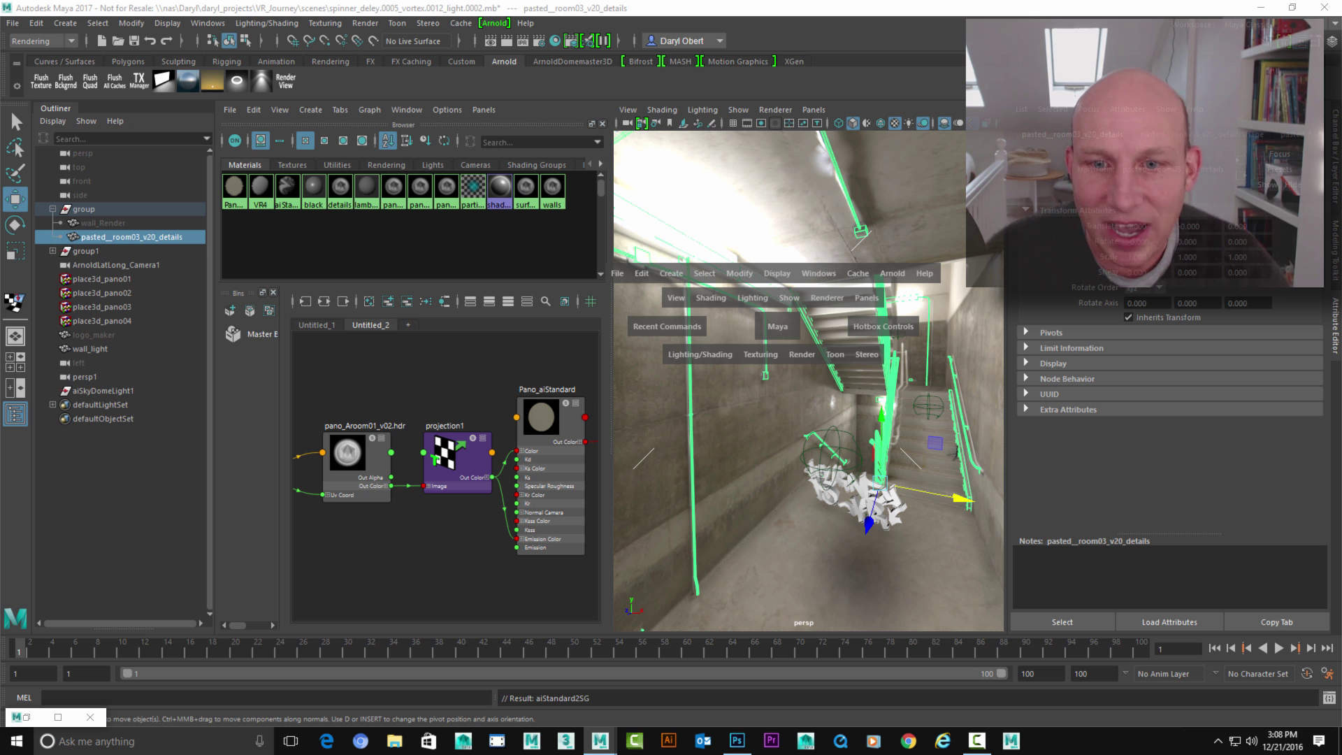
left_click_drag(803, 419, 779, 363, "alt")
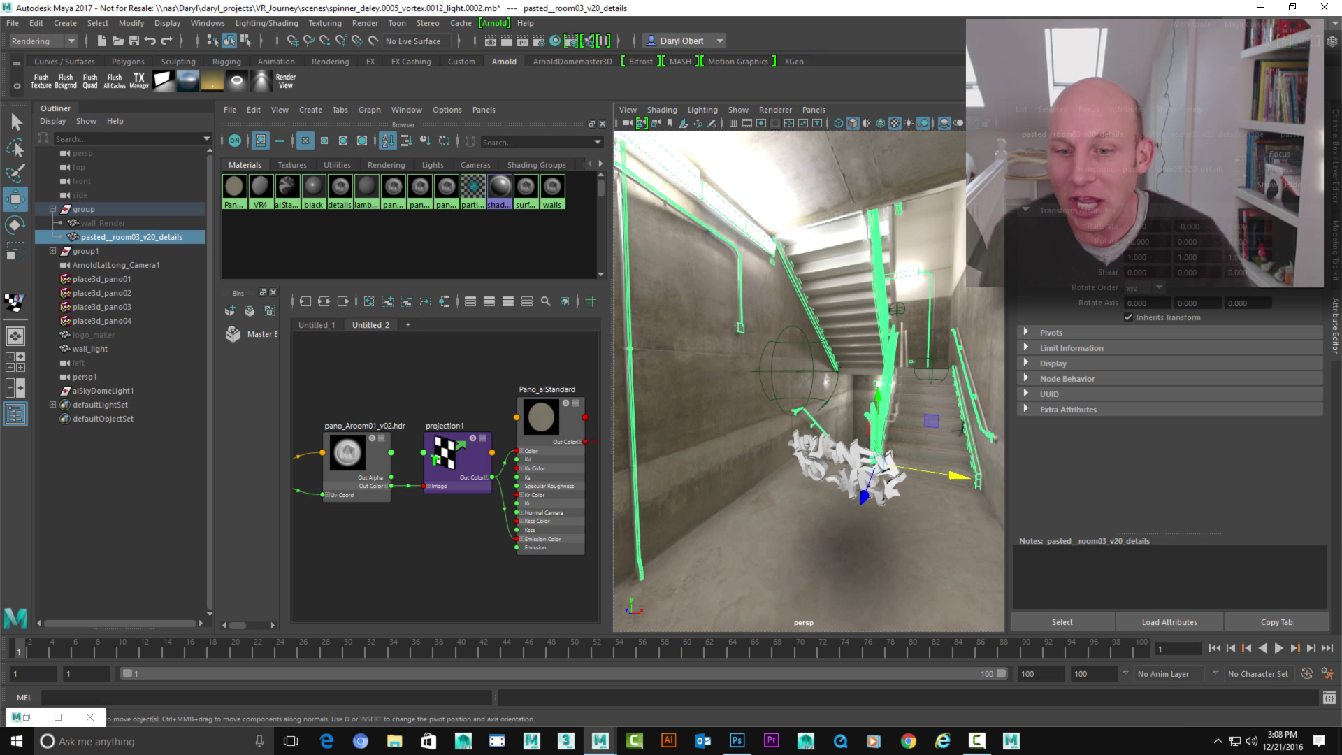
mouse_move(803, 419)
left_mouse_down("alt")
mouse_move(766, 413)
mouse_move(803, 418)
left_mouse_up("alt")
left_click_drag(890, 398, 895, 372, "alt")
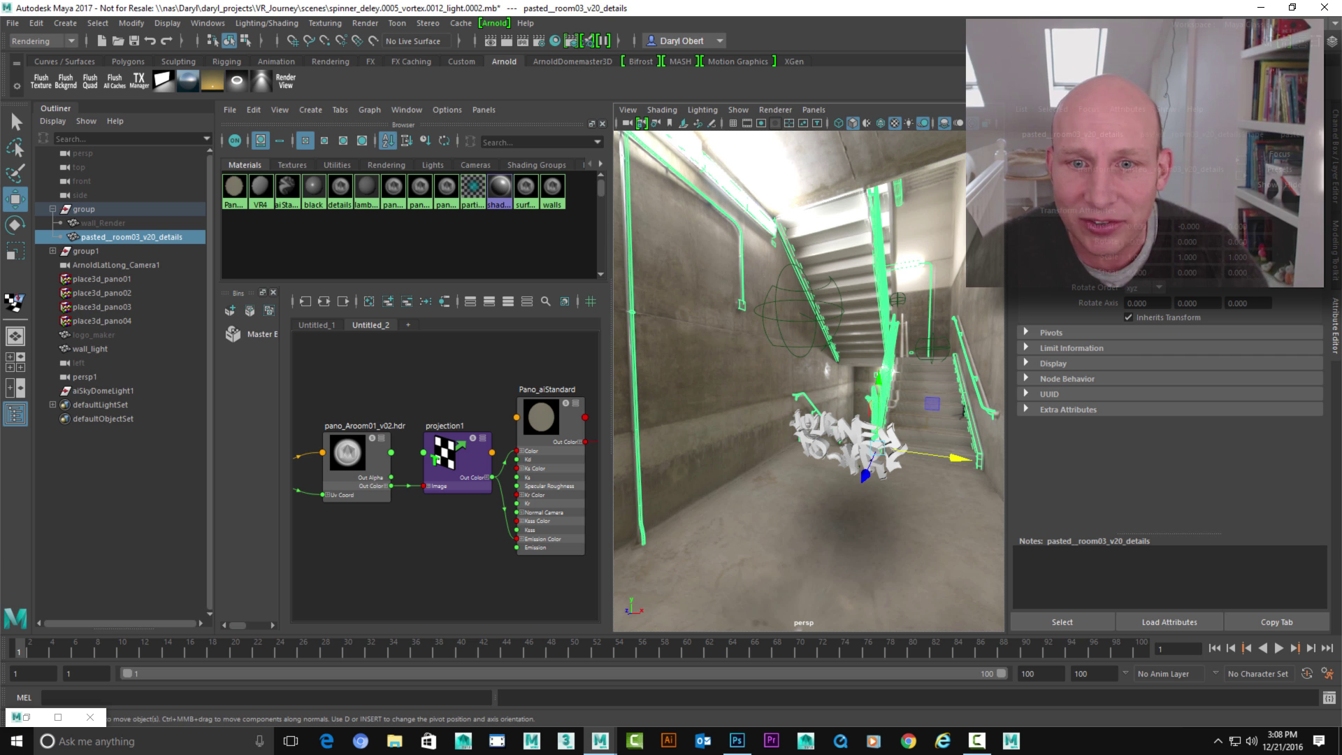
key("ctrl+z")
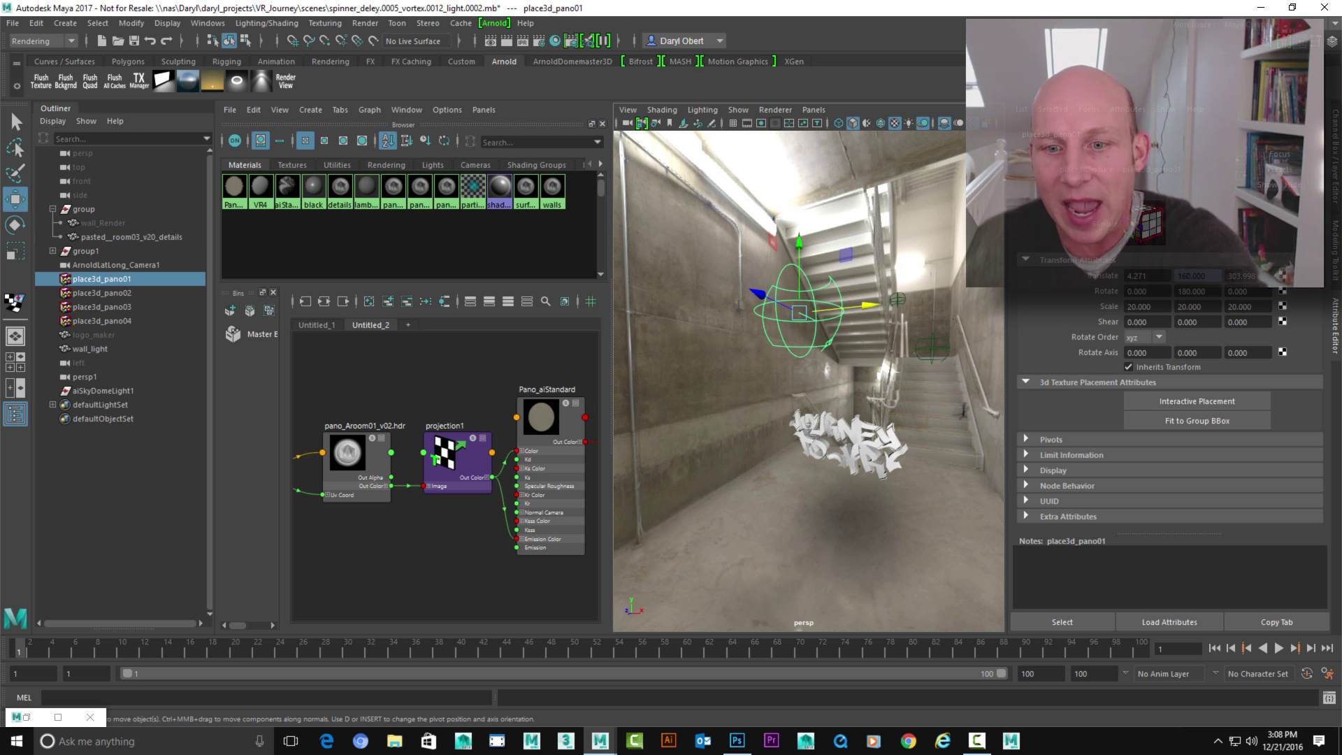
Assign the pano03 material to the wall_light geometry and inspect its projection around the lamp on the upper landing.
left_click_drag(824, 419, 863, 349, "alt")
right_click_drag(838, 391, 915, 391, "alt")
left_click_drag(866, 391, 901, 339, "alt")
left_click_drag(865, 455, 854, 489, "alt")
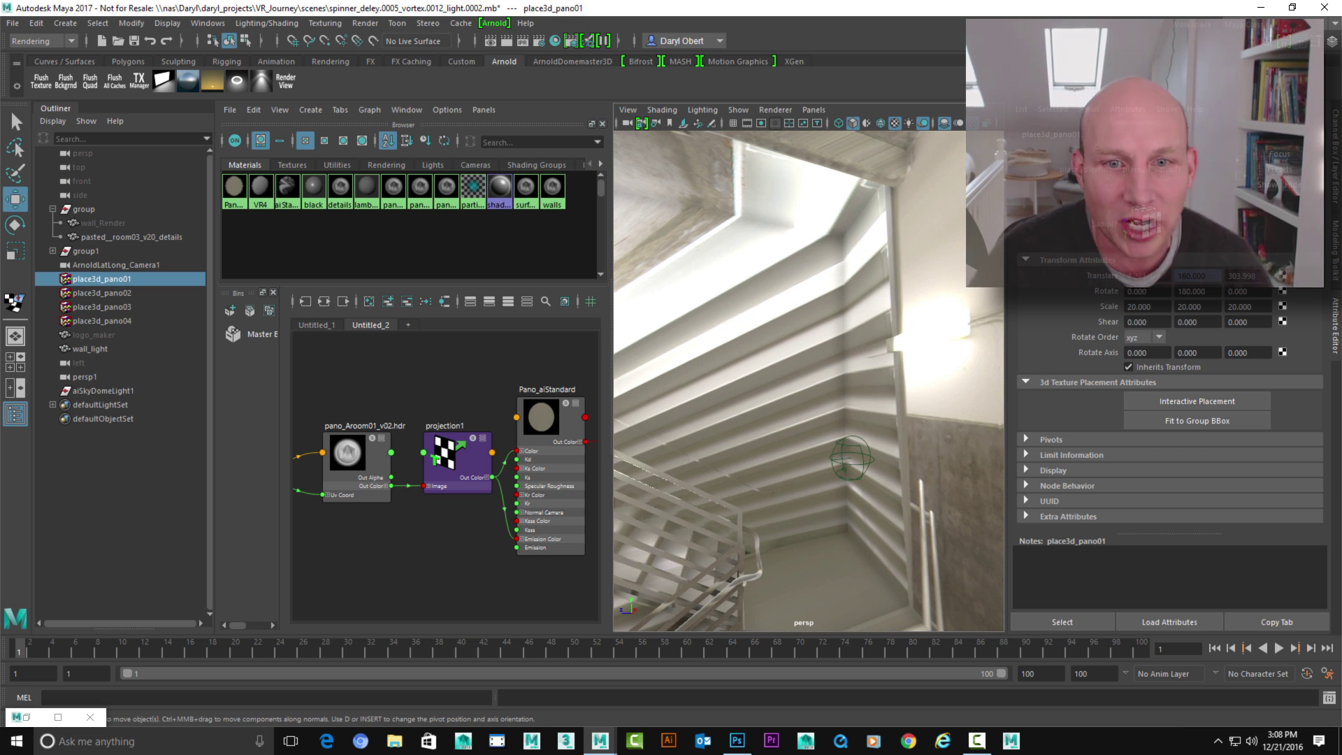
left_click(773, 489)
right_click_drag(420, 189, 421, 151)
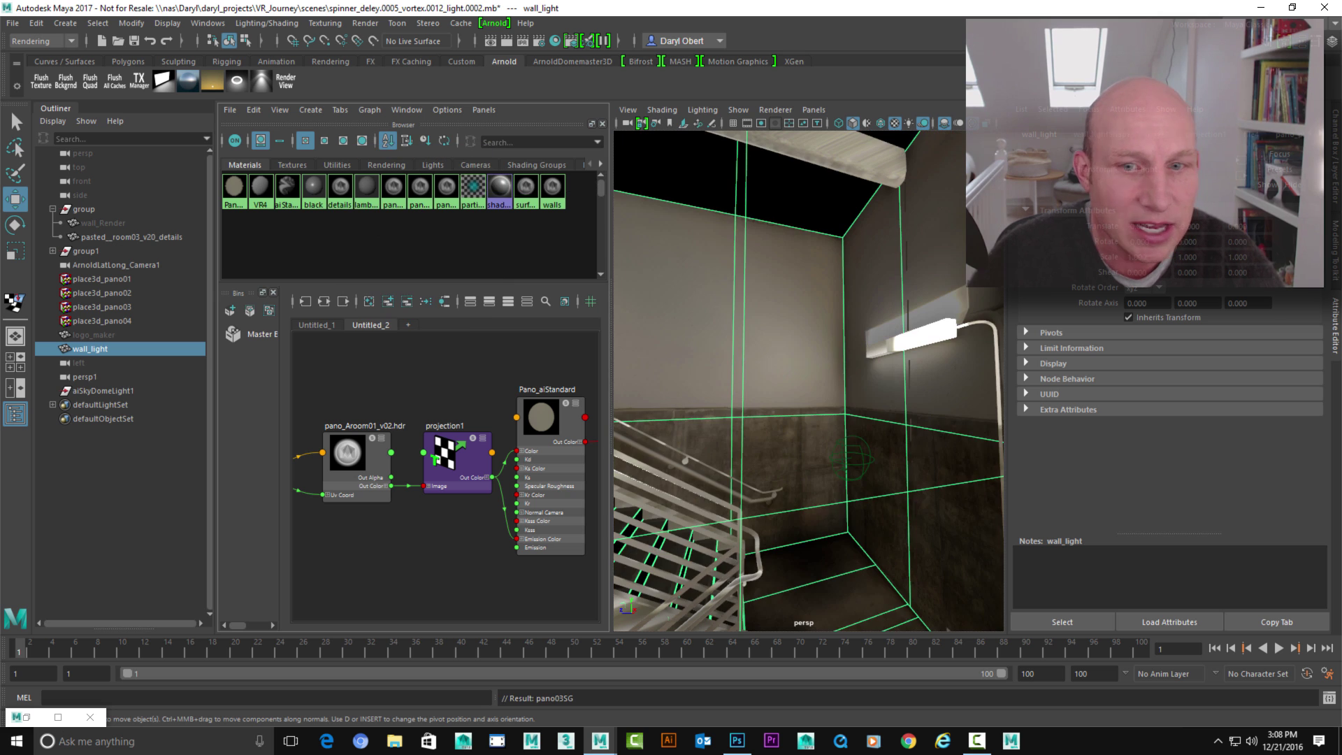
left_click_drag(790, 426, 856, 423, "alt")
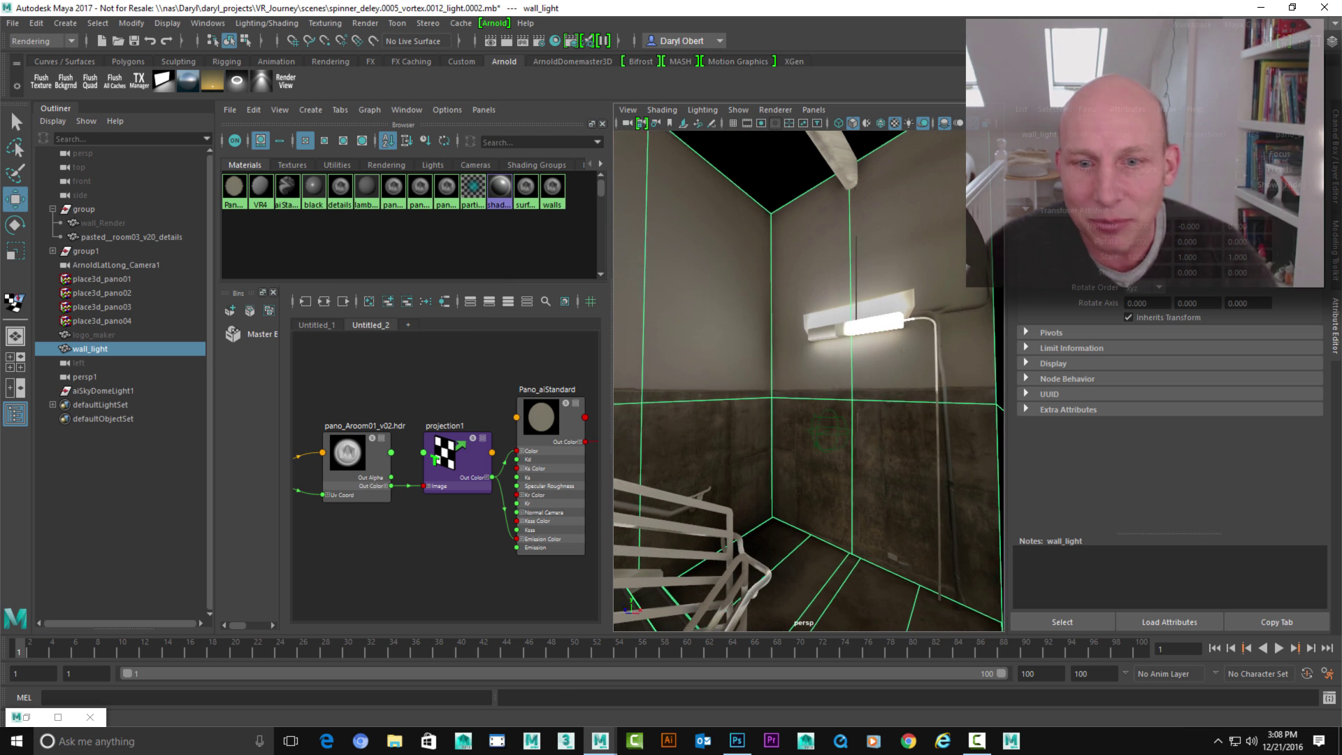
left_click_drag(783, 374, 777, 372, "alt")
middle_click_drag(873, 447, 894, 429, "alt")
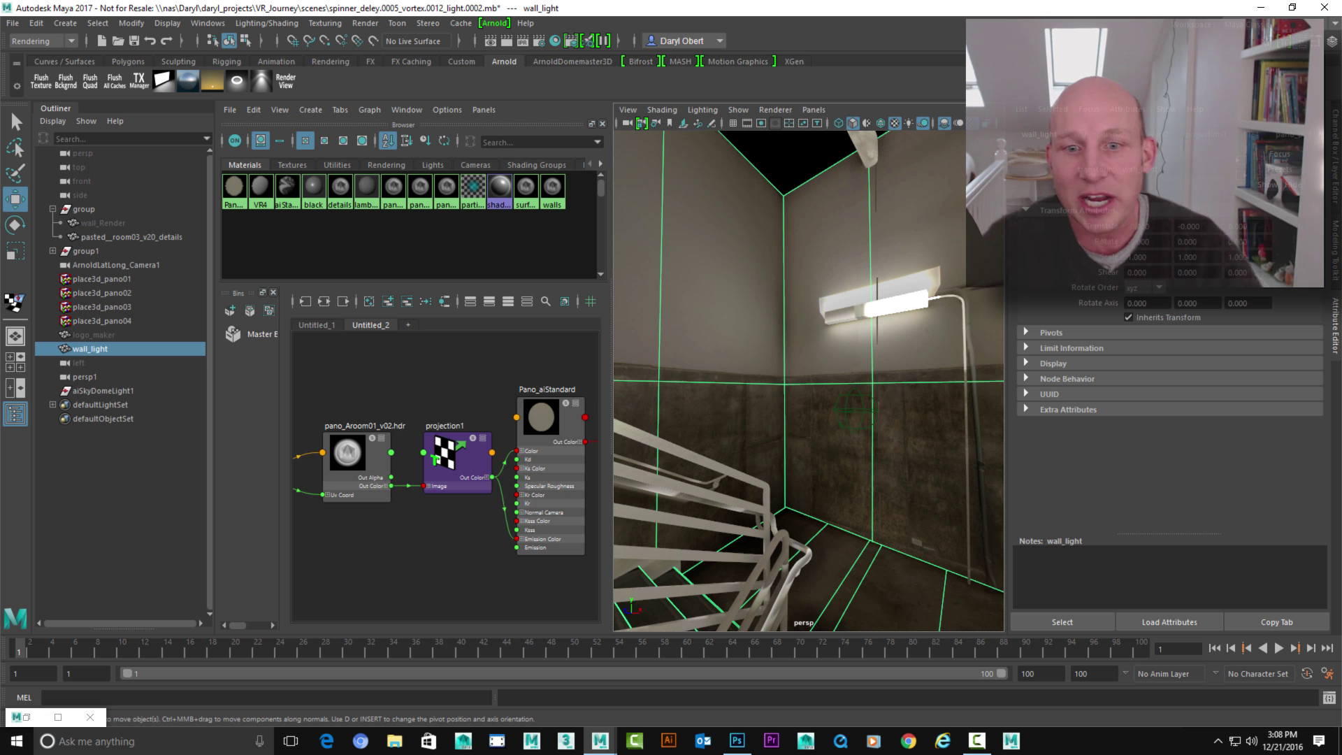
Inspect the projection along the staircase and assign the Pano_aiStandard material back to the wall_light geometry.
right_click_drag(891, 429, 838, 428, "alt")
middle_click_drag(838, 428, 894, 388, "alt")
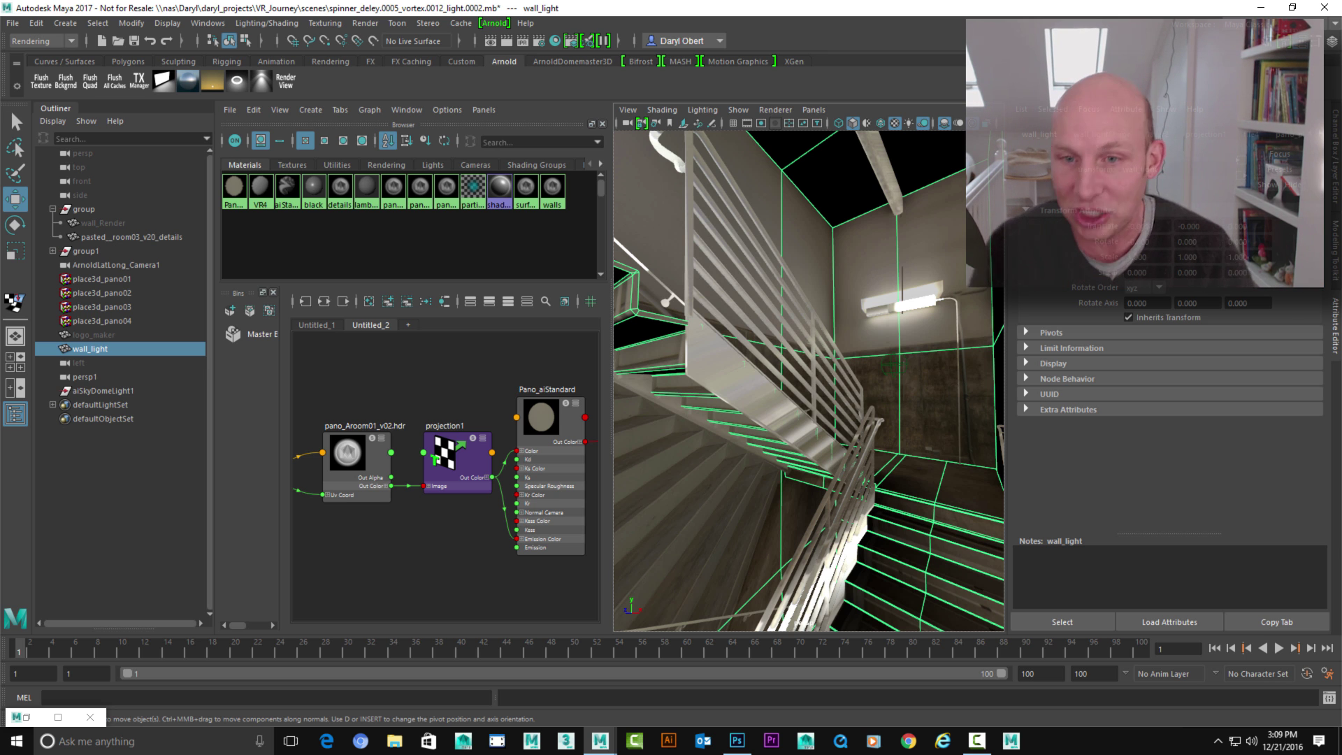
middle_click_drag(866, 394, 950, 327, "alt")
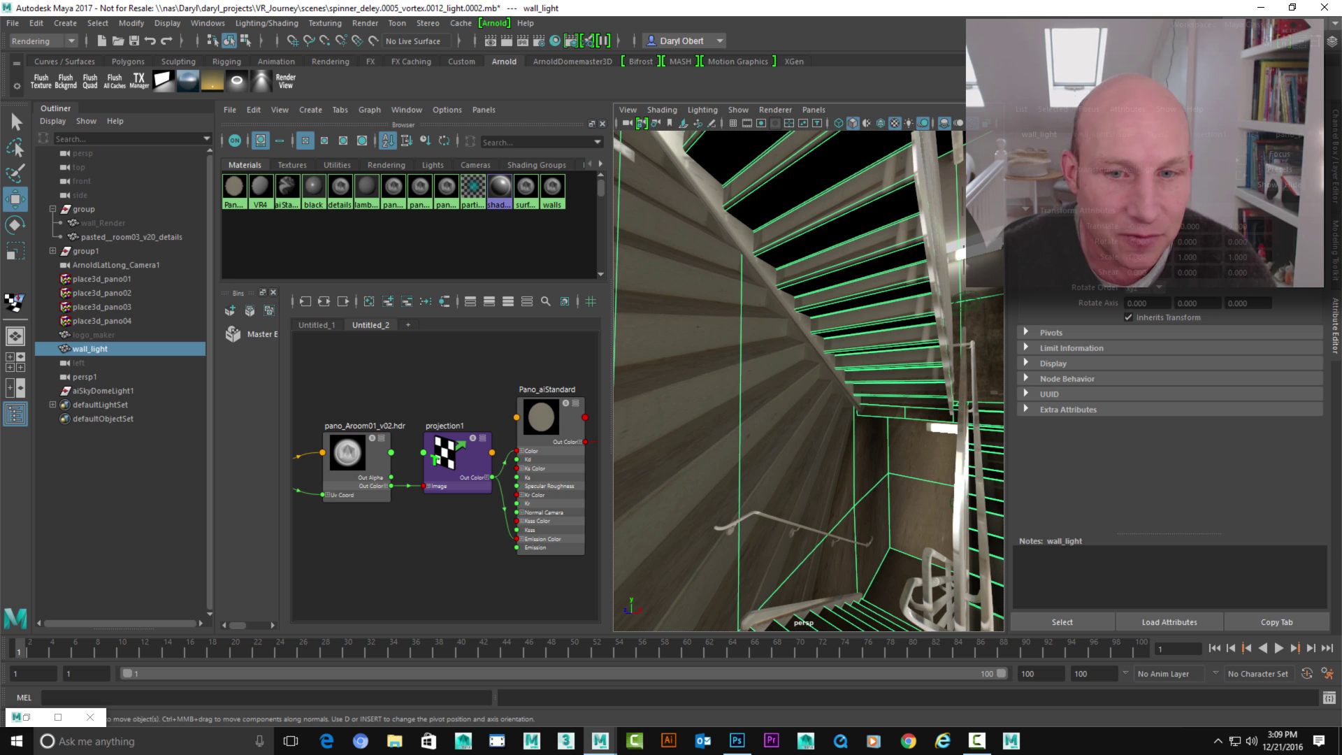
right_click_drag(234, 191, 234, 155)
scroll(824, 433, "down", 4)
middle_click_drag(825, 433, 867, 392, "alt")
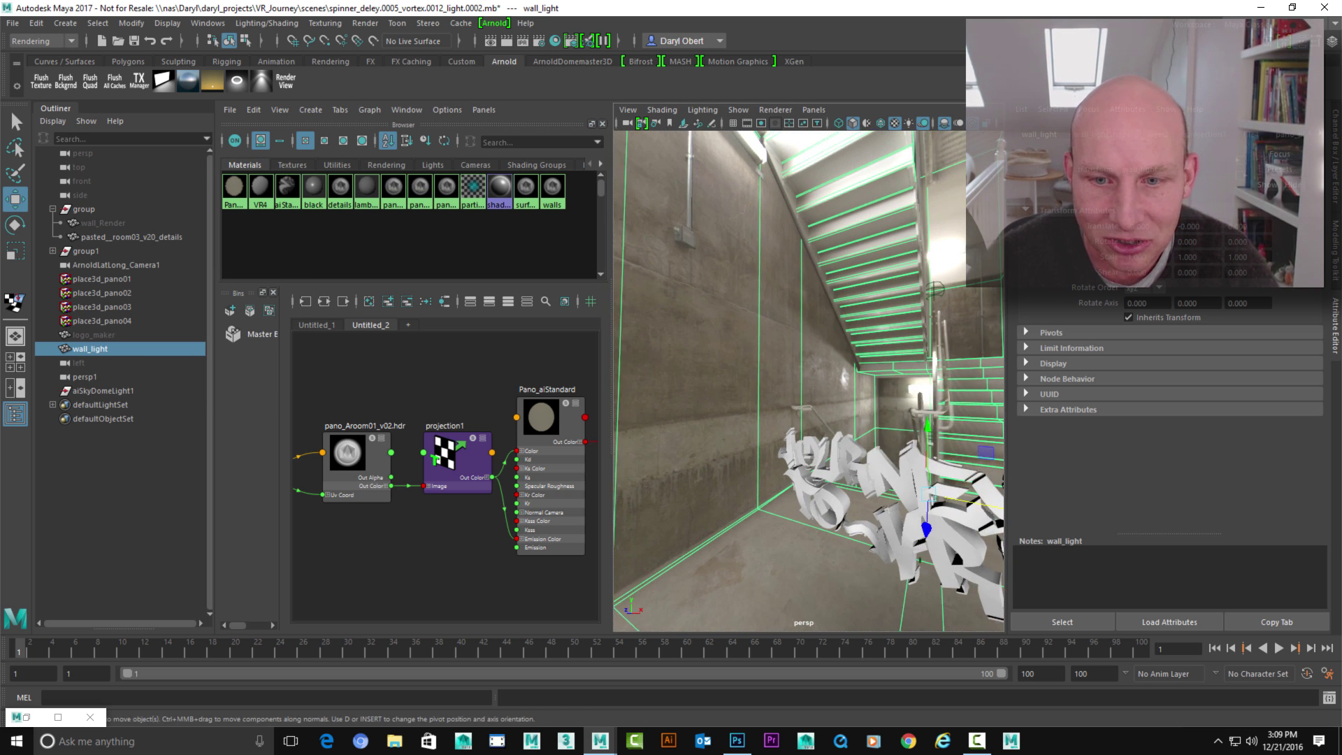
Select the letter N and frame the whole JOURNEY TO VR lettering from the front in the persp view.
scroll(867, 391, "down", 2)
left_click(865, 464)
key("f")
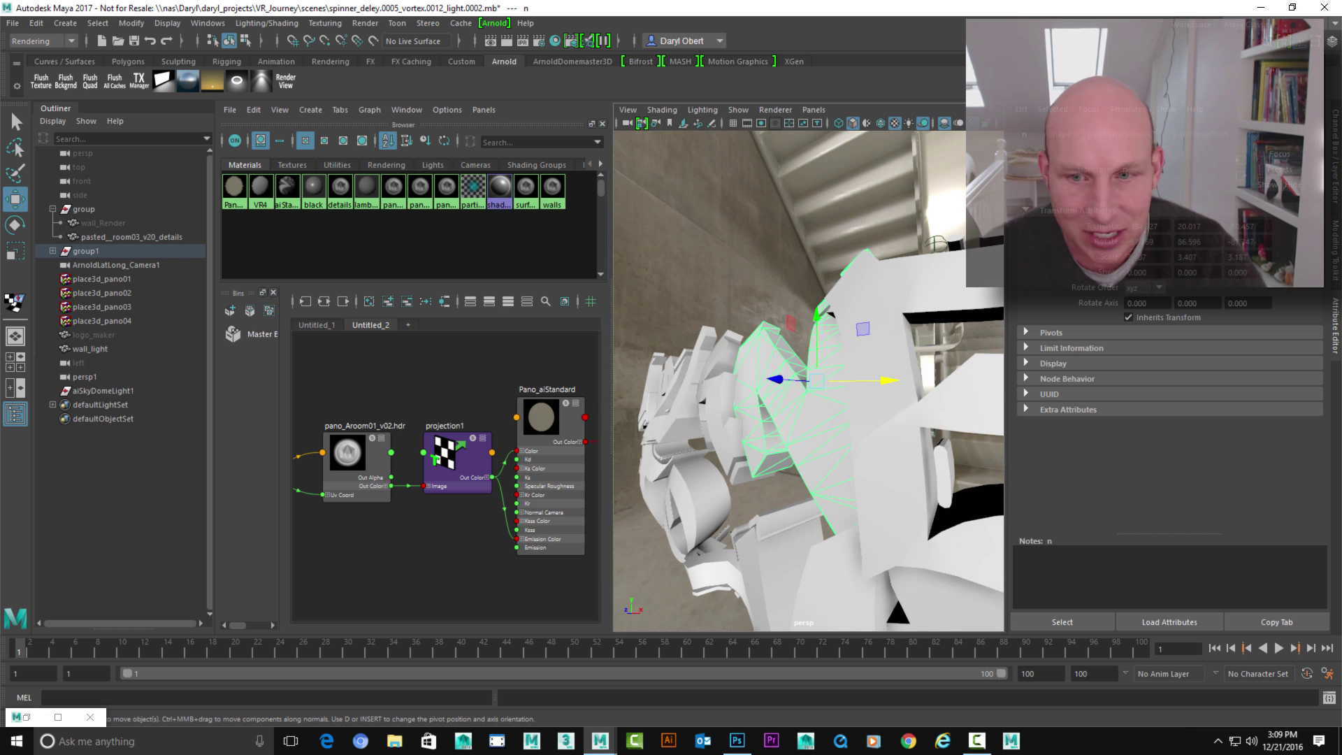
left_click_drag(865, 464, 922, 452, "alt")
scroll(902, 456, "down", 8)
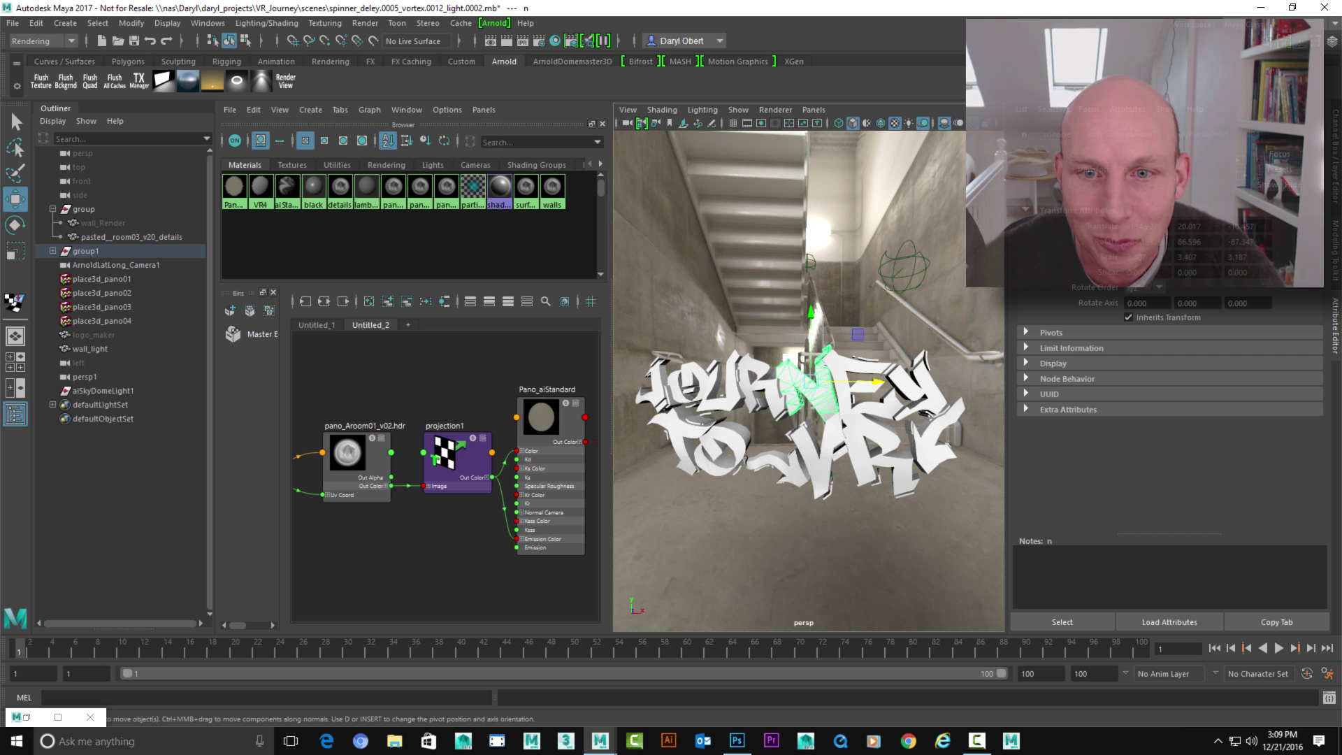
Look through the persp1 camera and render the JOURNEY TO VR lettering with the Arnold Renderer.
key("space")
left_click(853, 263)
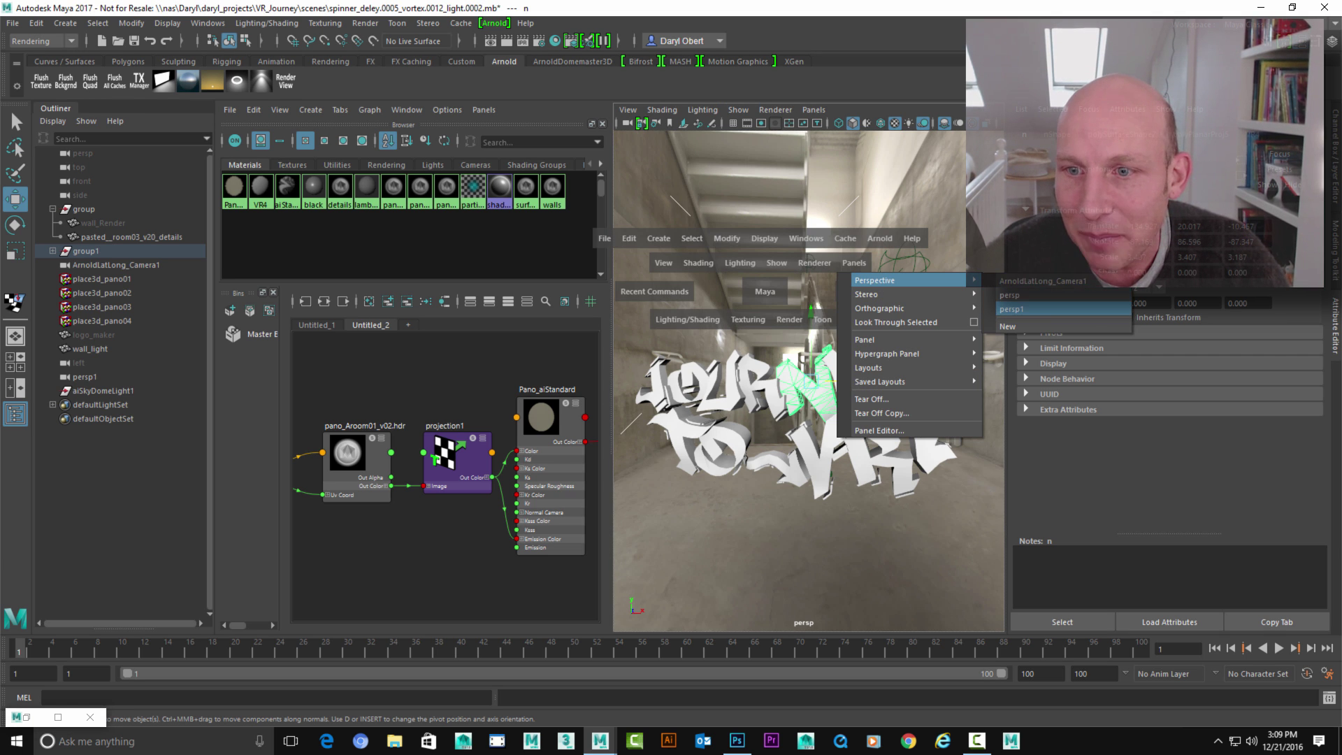
left_click(1027, 309)
left_click(490, 40)
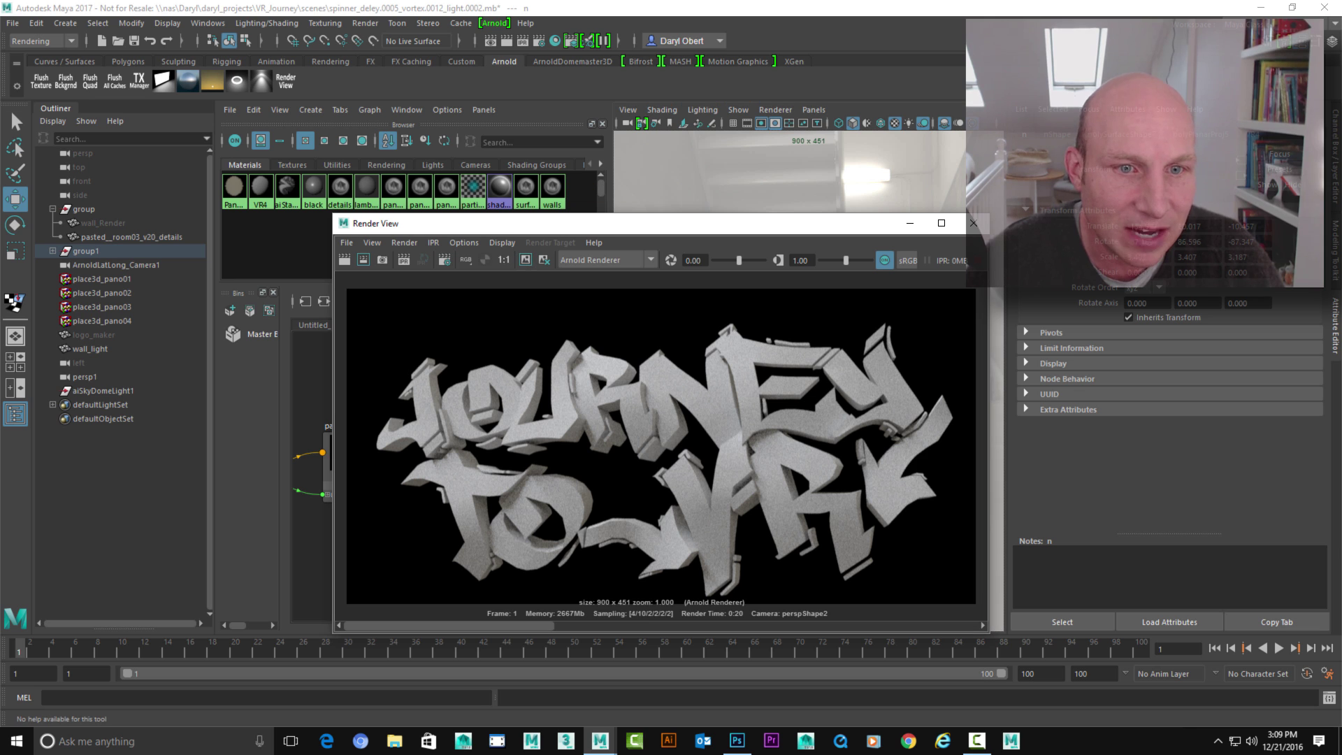
left_click(345, 259)
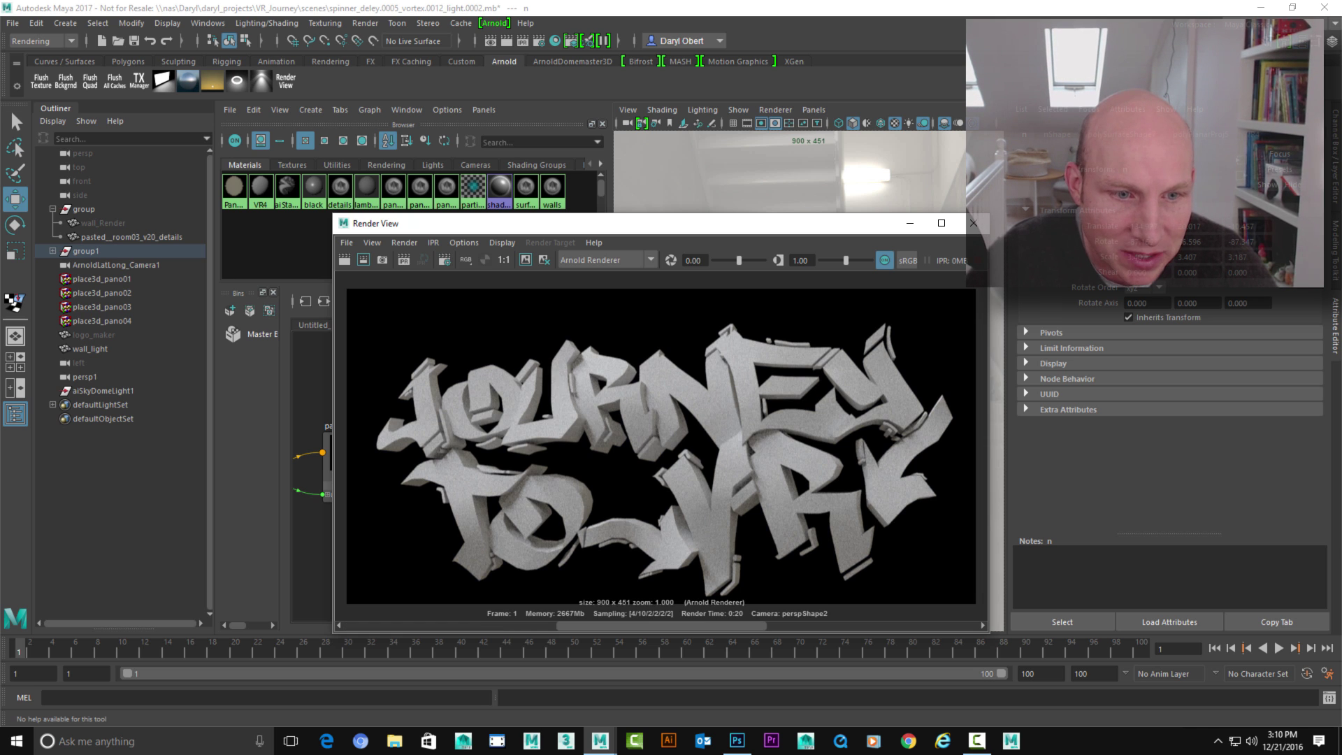
Compare the lettering's new projection-lit render with the earlier stored render, and minimize the Render View.
key("Left")
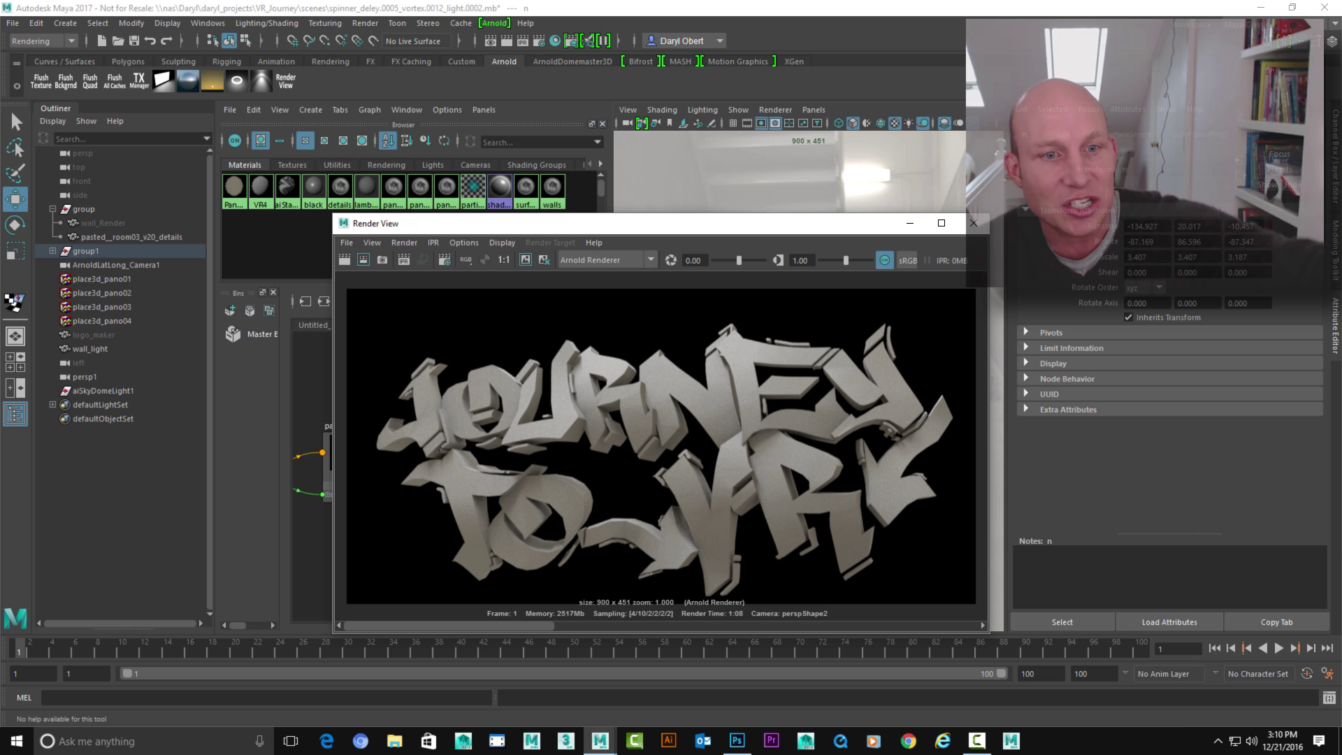
key("Right")
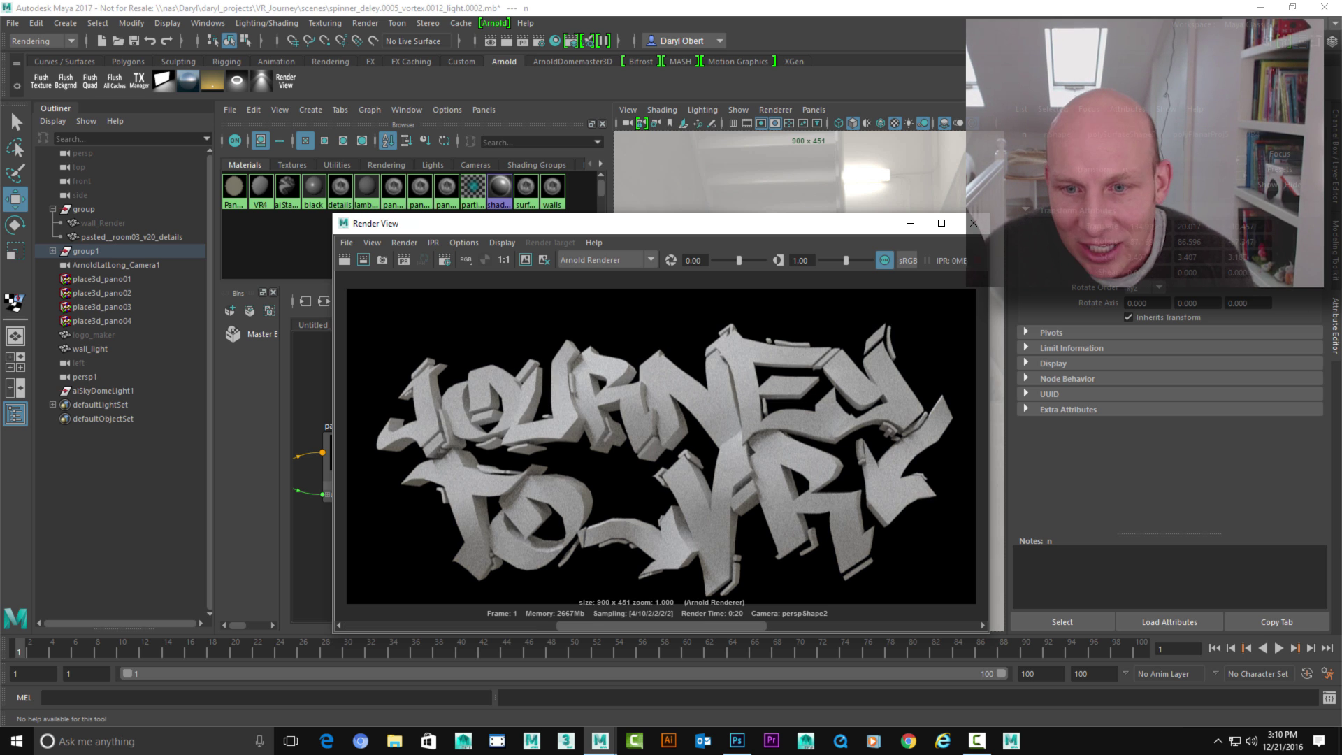
key("Left")
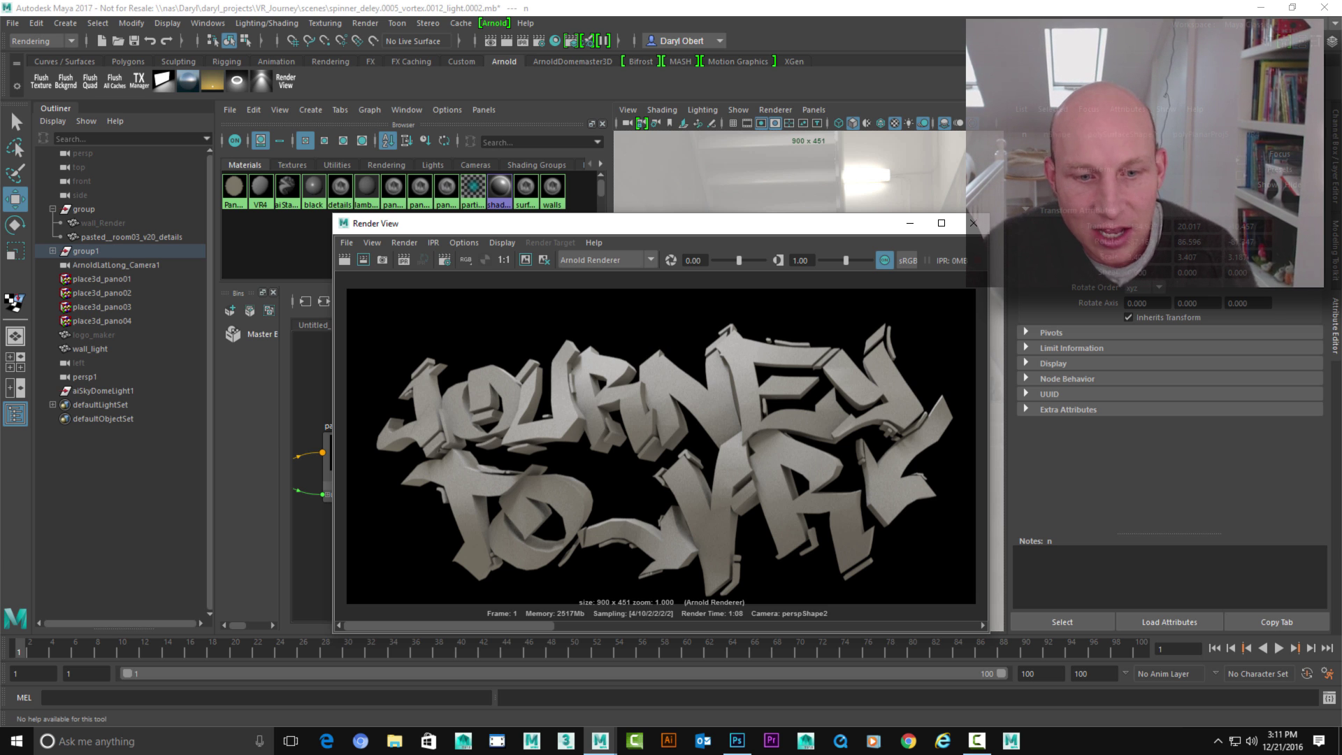
key("Right")
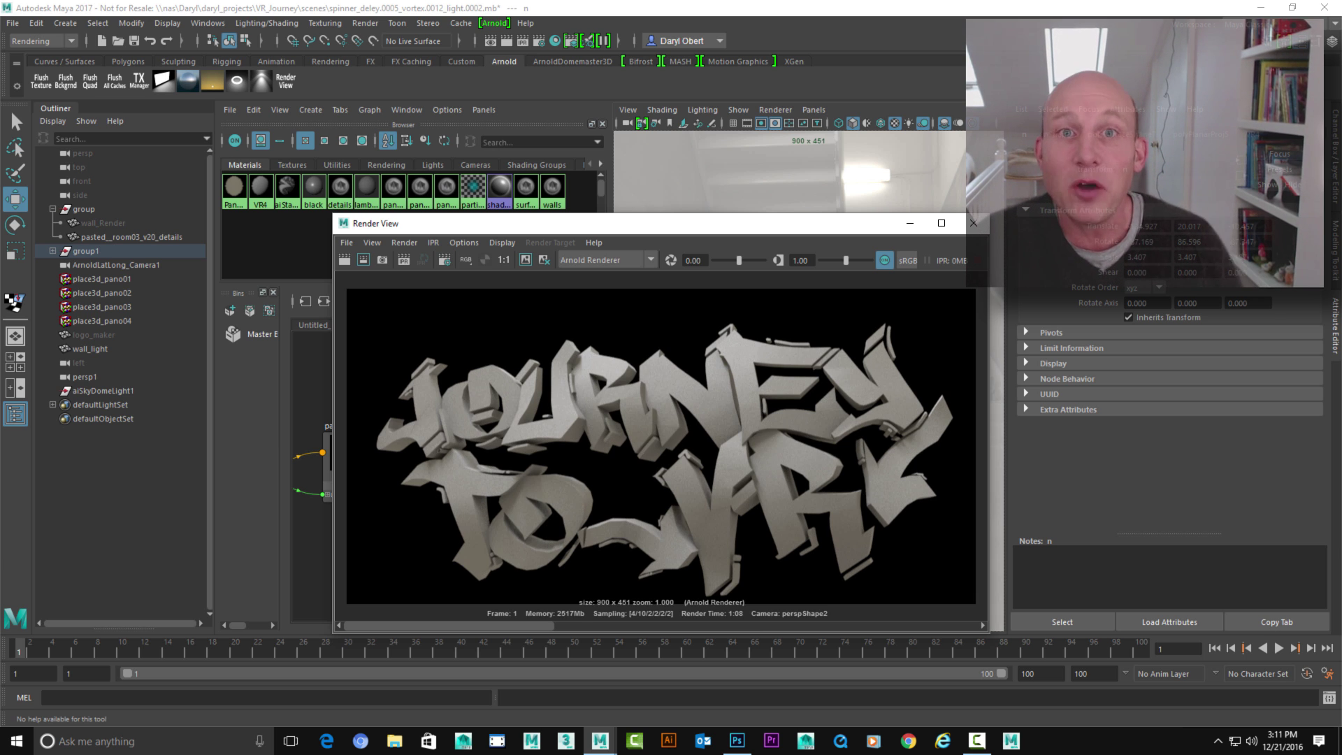
key("Right")
key("Left")
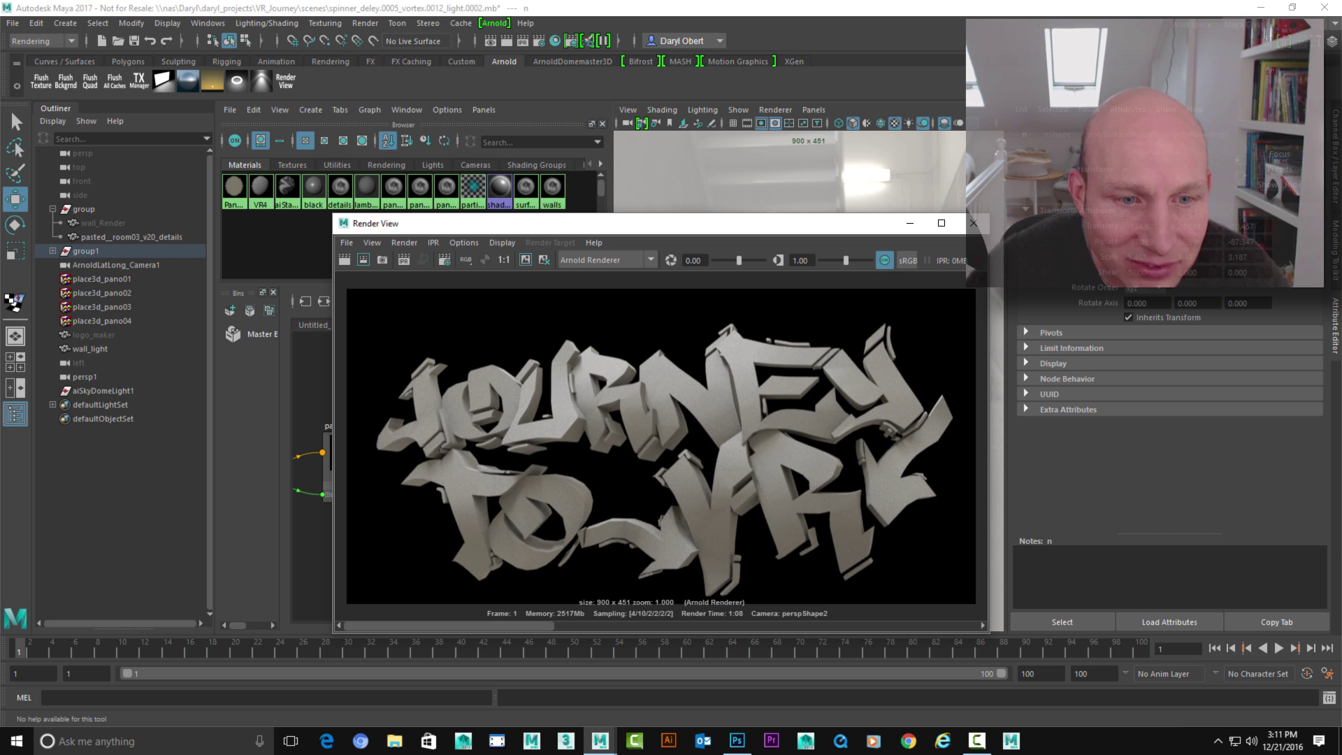
left_click(909, 223)
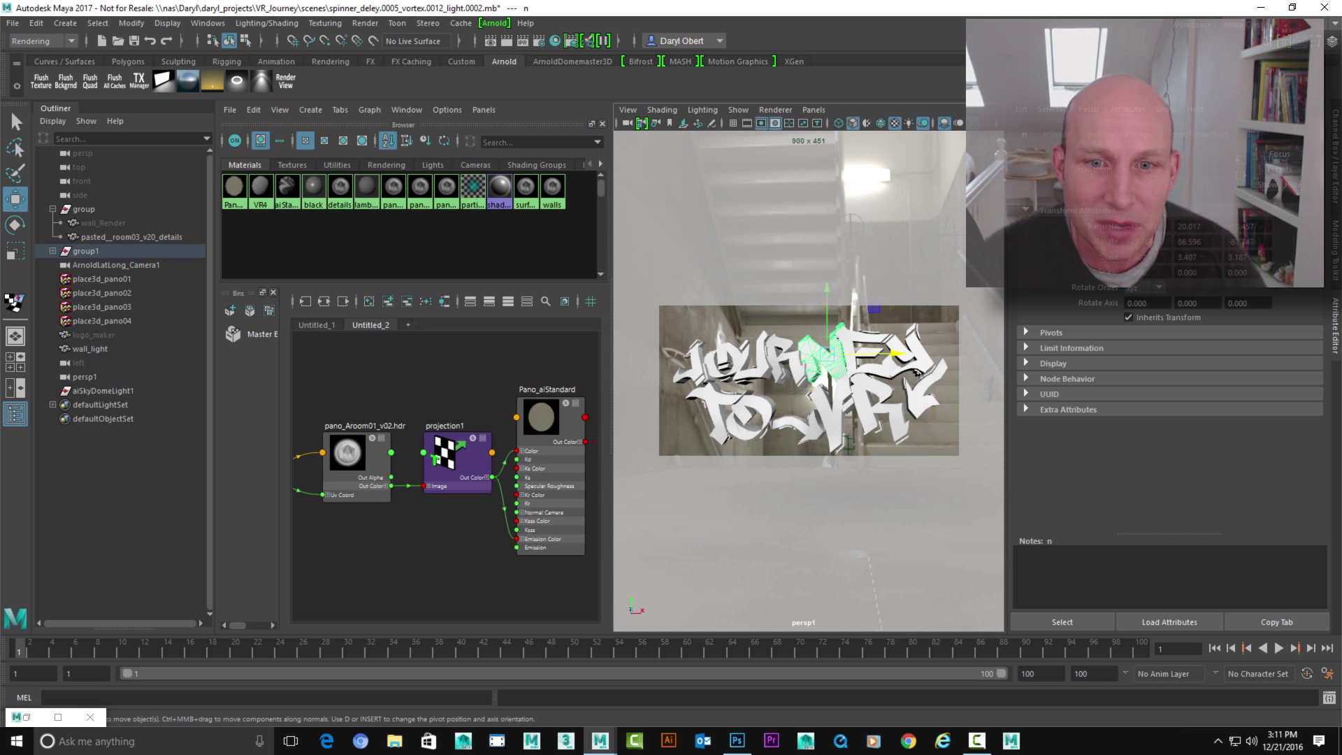
Unhide the logo_maker plane, frame its black-and-white graphic, and change the viewport to the left orthographic view.
left_click_drag(761, 391, 898, 395, "alt")
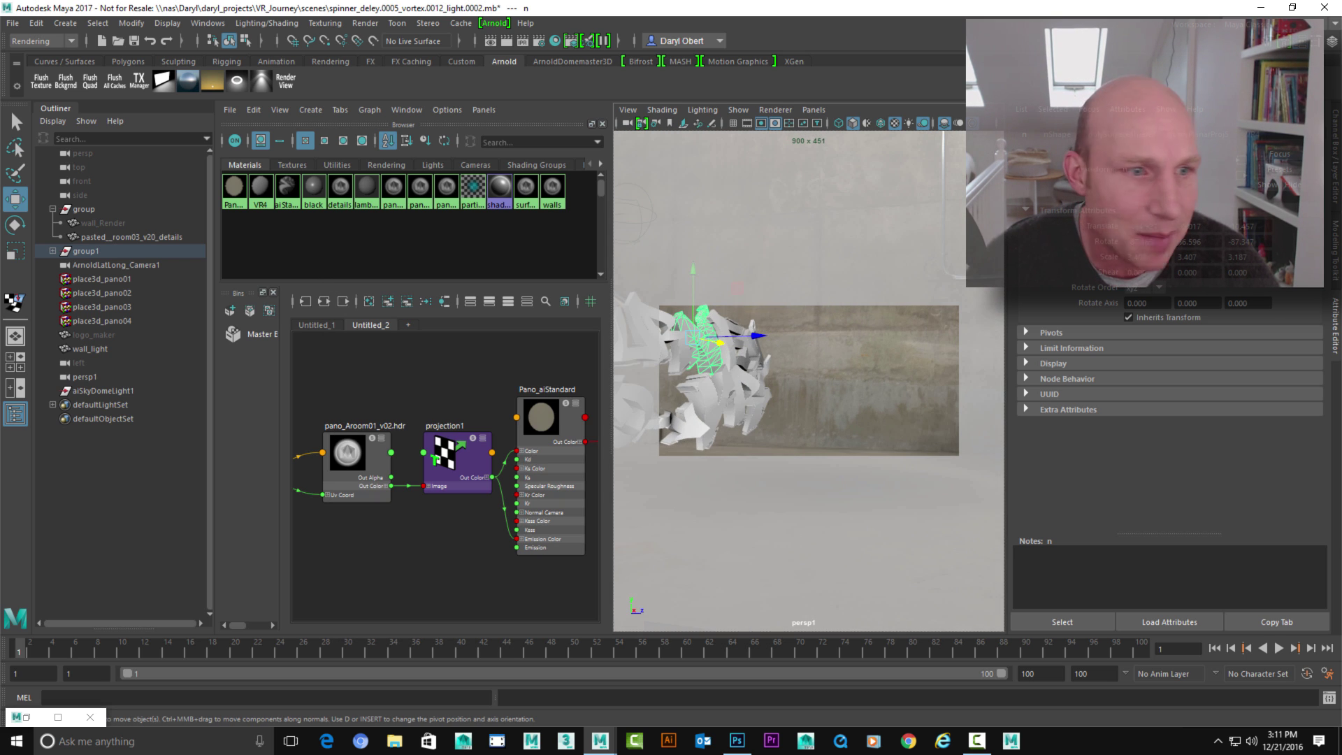
left_click(93, 335)
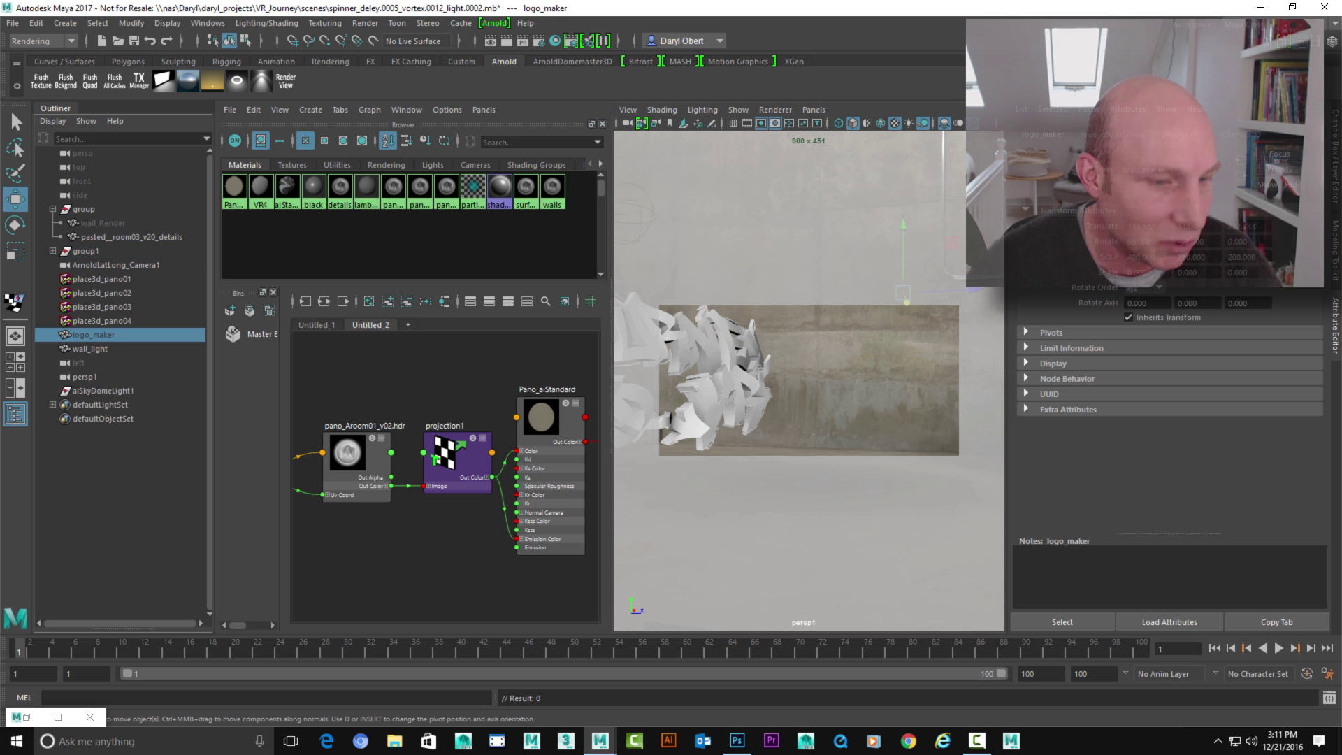
key("f")
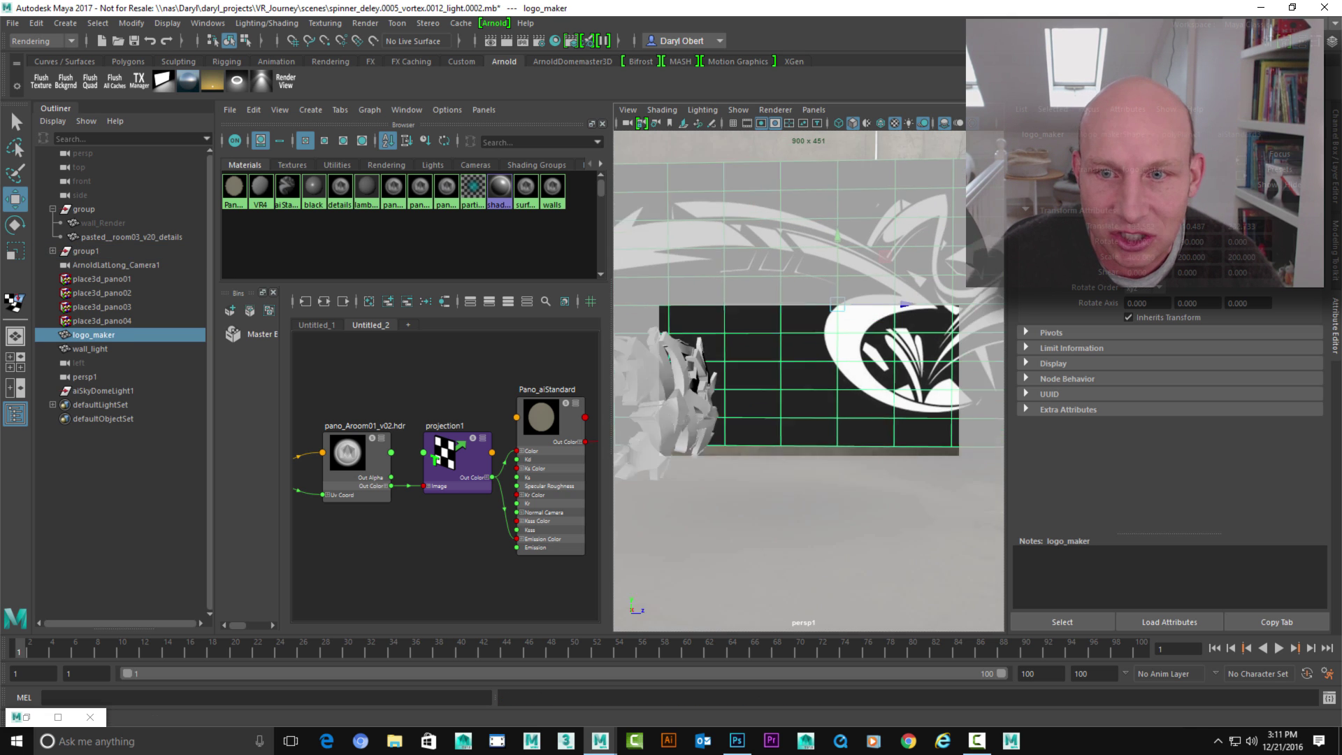
right_click_drag(824, 391, 776, 391, "alt")
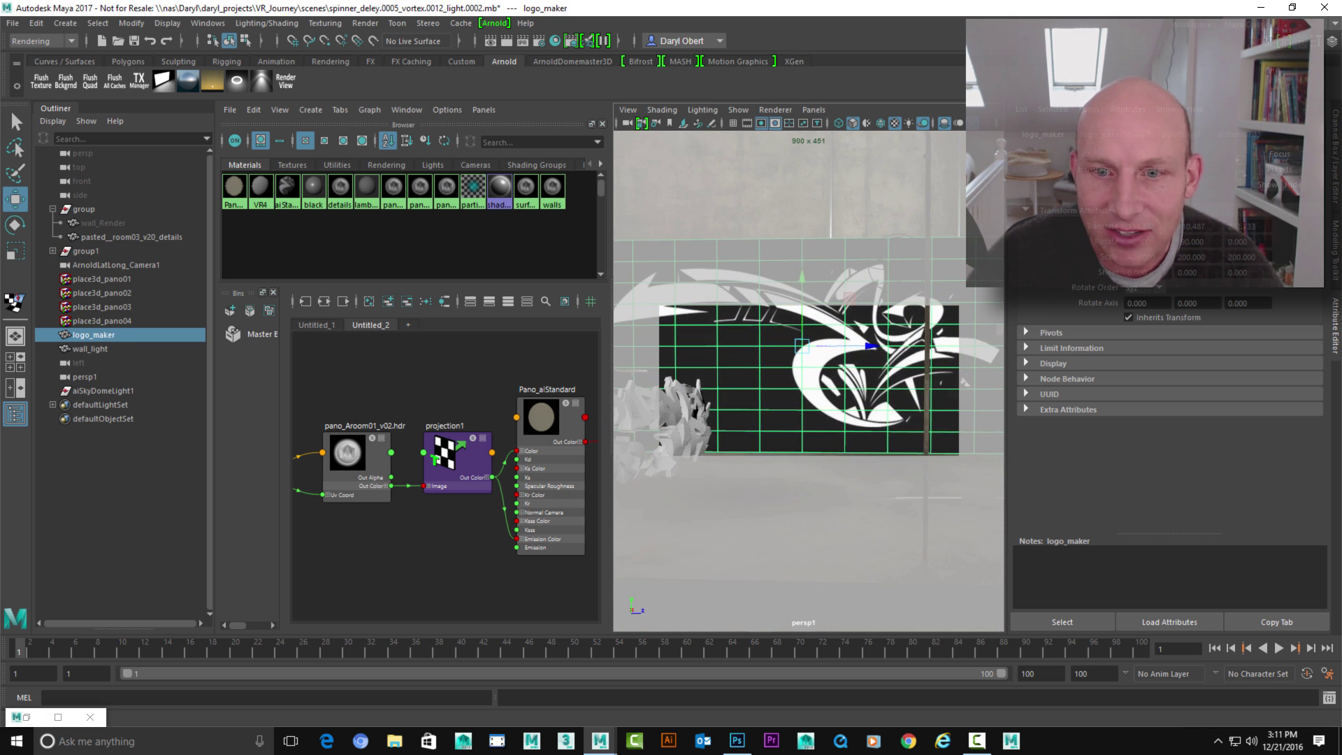
mouse_move(775, 391)
middle_mouse_down("alt")
mouse_move(747, 399)
mouse_move(764, 407)
middle_mouse_up("alt")
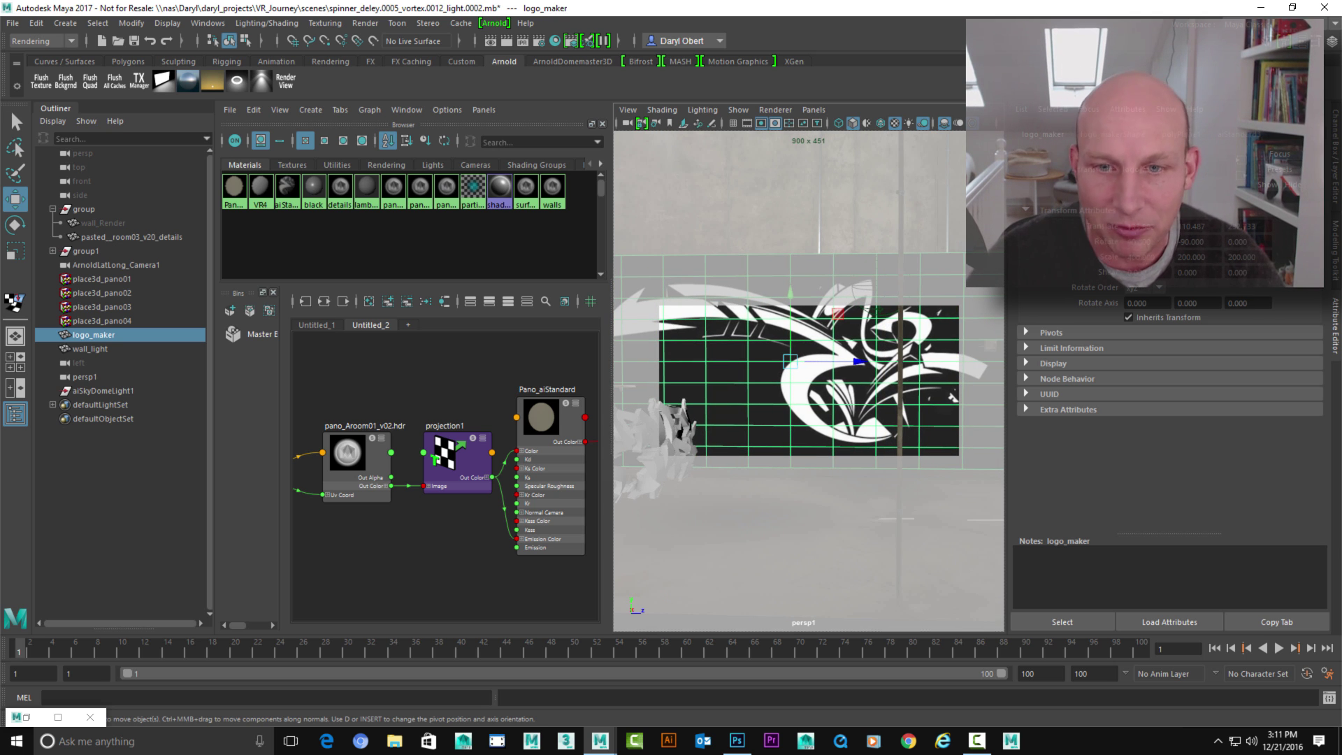
key("space")
left_click(781, 392)
left_click_drag(782, 392, 720, 372)
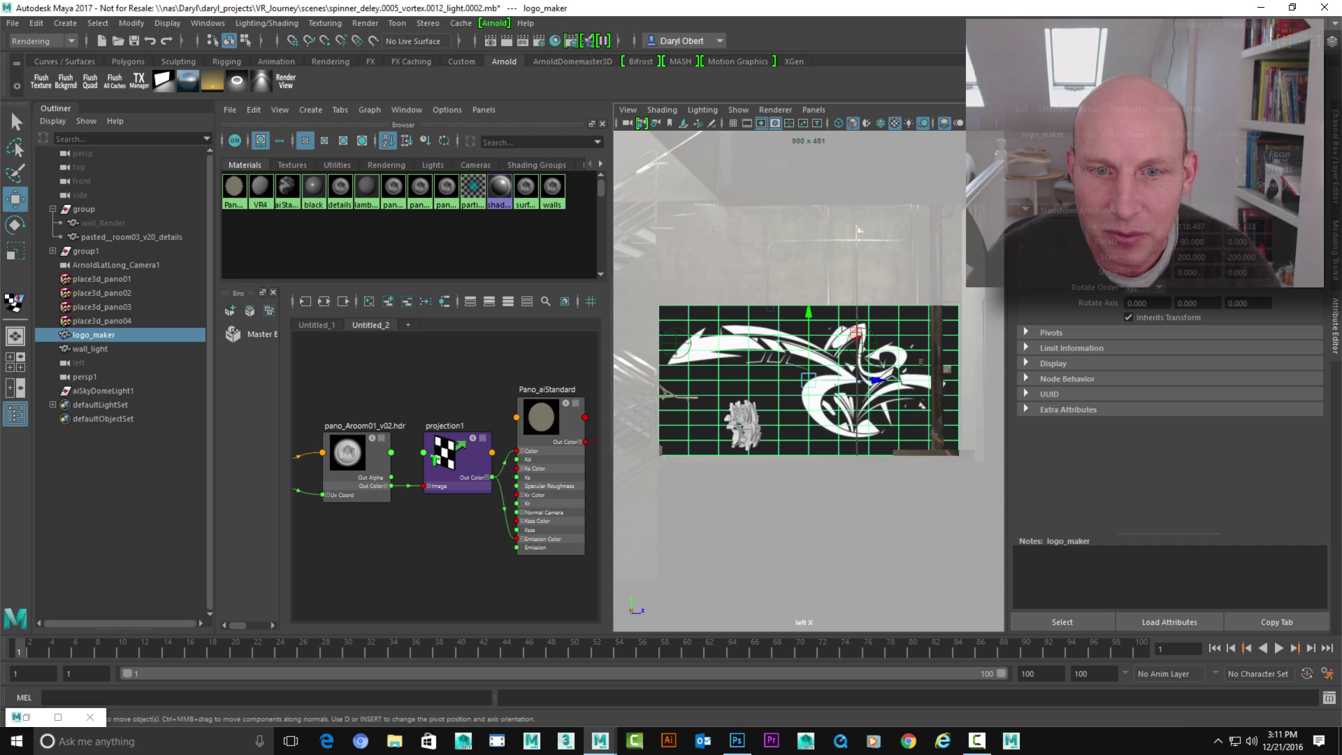
Hide the group1 lettering and render the current frame of the logo_maker plane from the left view.
left_click(86, 250)
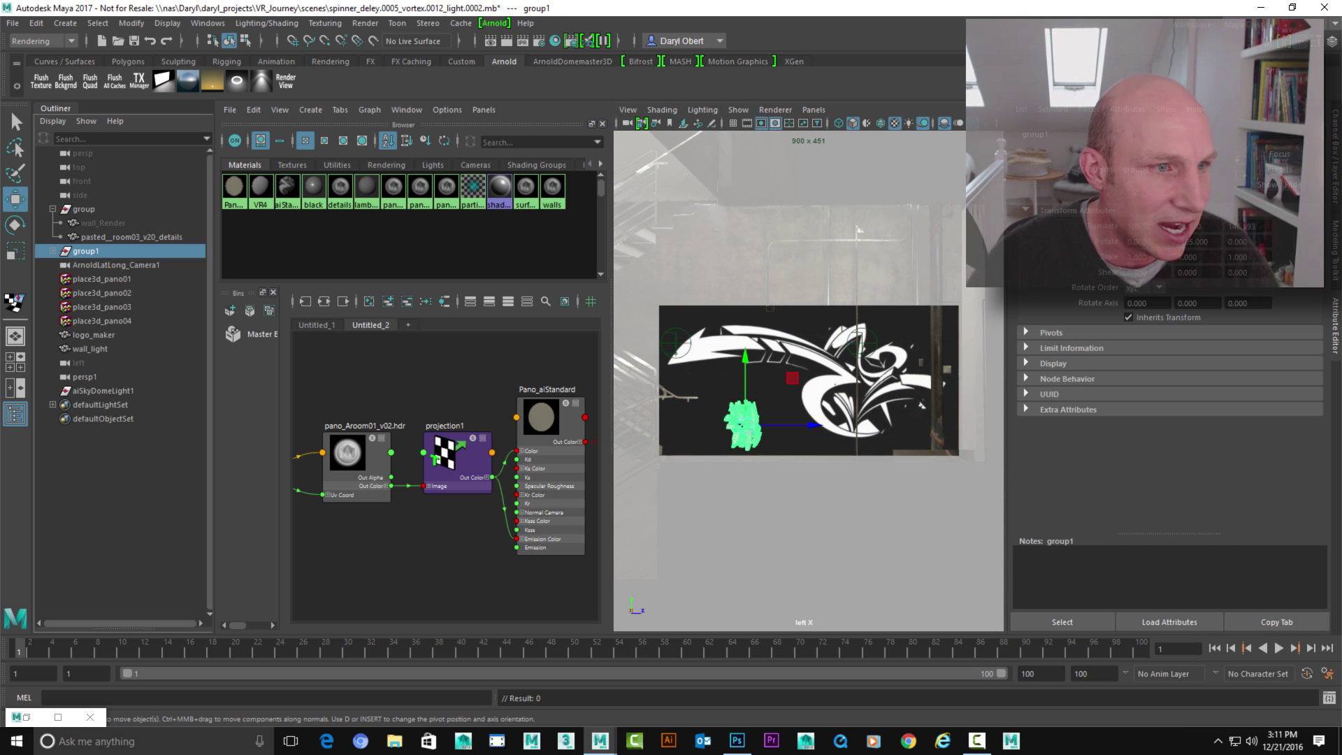
key("h")
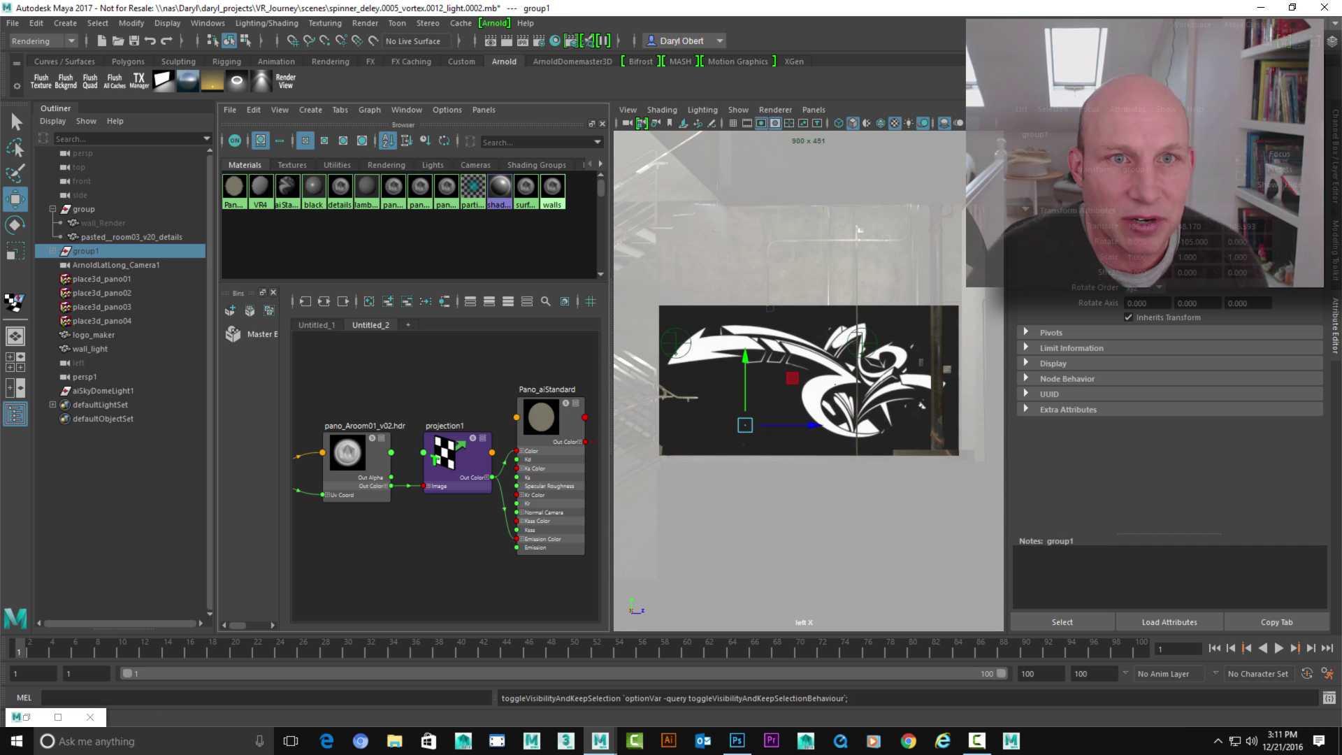
left_click(507, 41)
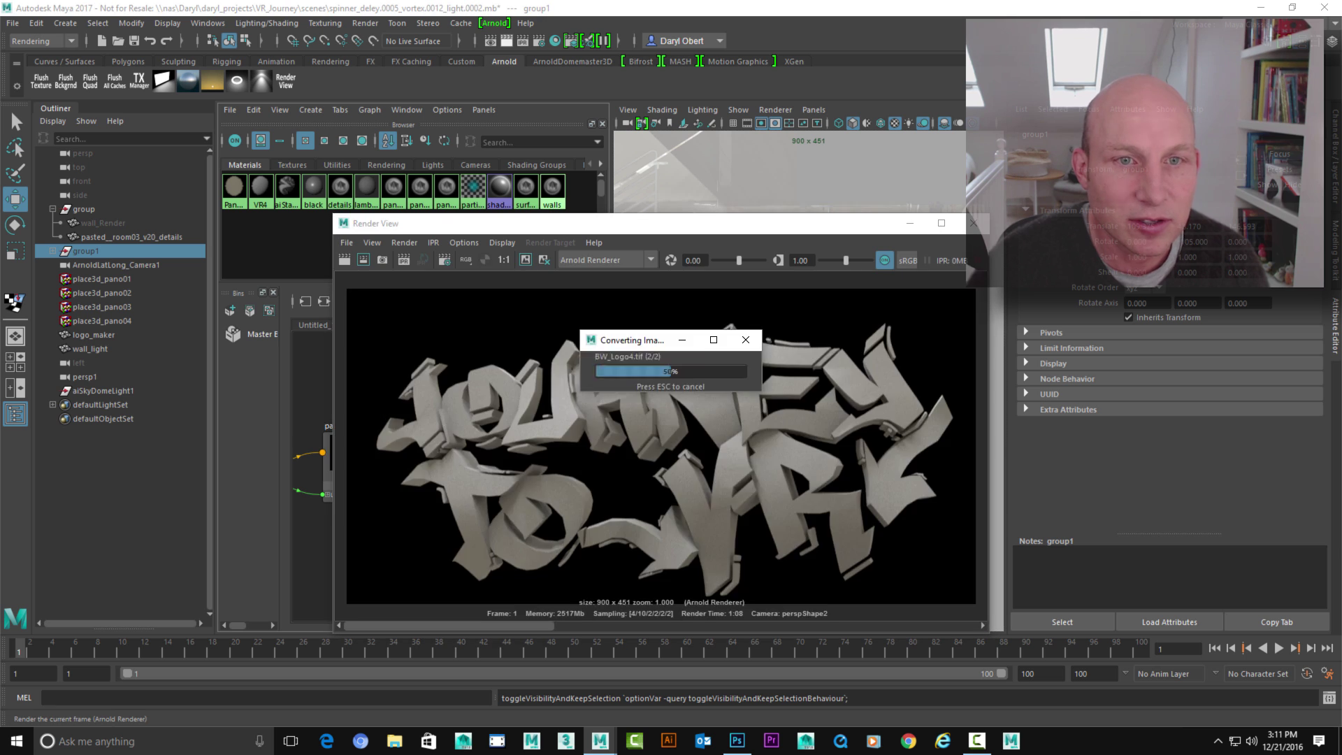